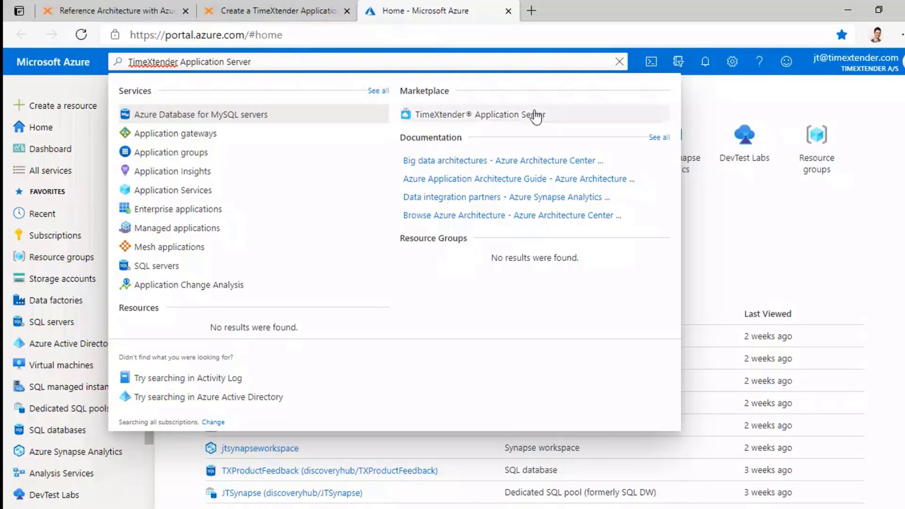
- Open the TimeXtender® Application Server Marketplace offer and start its Create form
{"action": "left_click", "coordinate": [496, 117]}
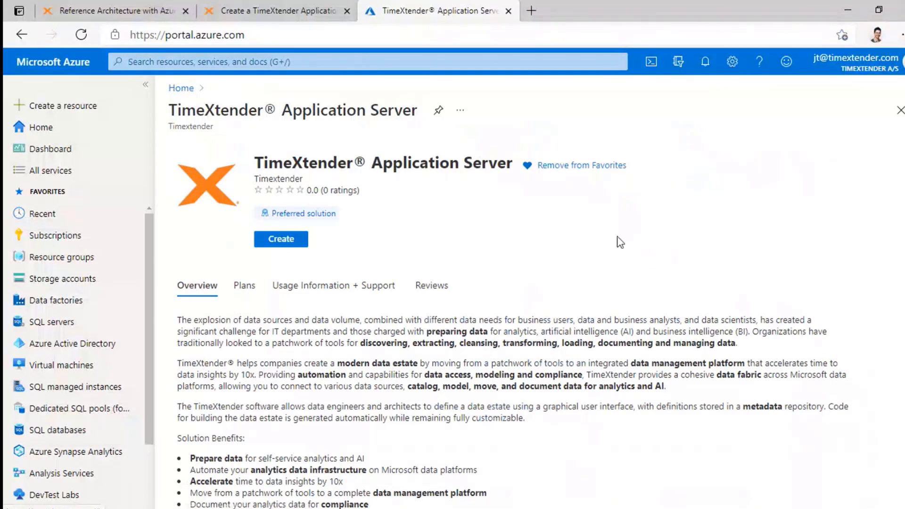
{"action": "scroll", "coordinate": [412, 336], "scroll_direction": "down", "scroll_amount": 5}
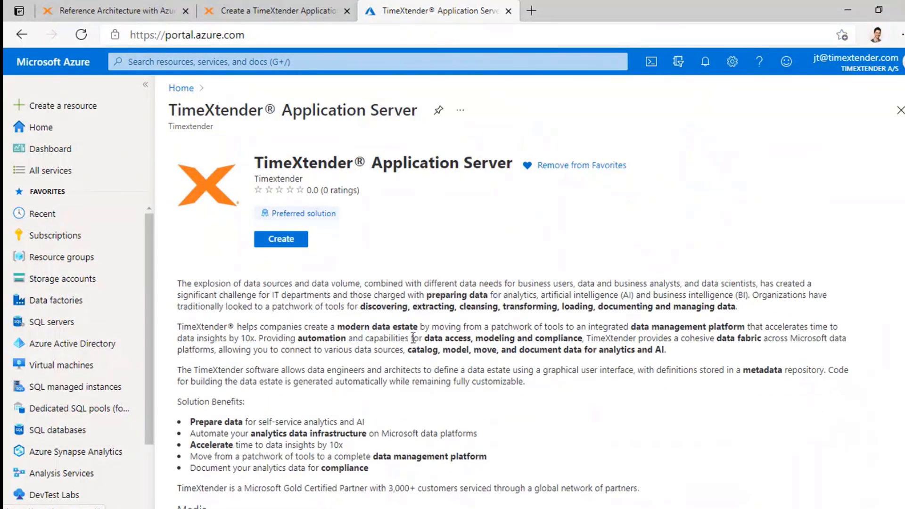
{"action": "scroll", "coordinate": [626, 371], "scroll_direction": "down", "scroll_amount": 3}
{"action": "scroll", "coordinate": [626, 372], "scroll_direction": "up", "scroll_amount": 5}
{"action": "scroll", "coordinate": [626, 374], "scroll_direction": "up", "scroll_amount": 3}
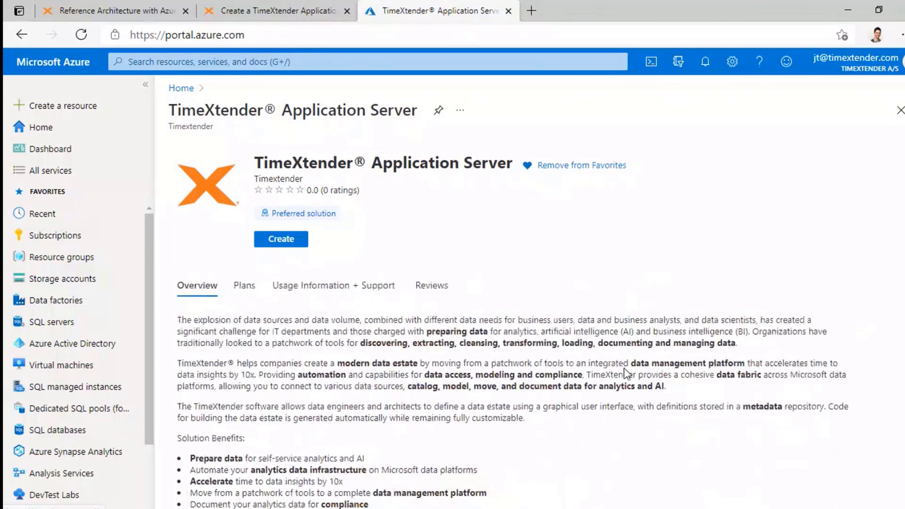
{"action": "left_click", "coordinate": [289, 240]}
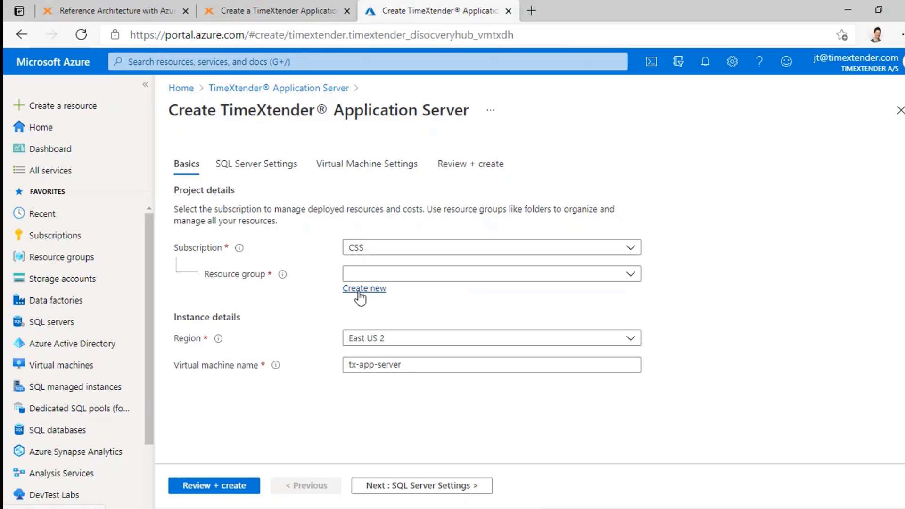
- Create a new resource group named TXTuesdays1
{"action": "left_click", "coordinate": [377, 291]}
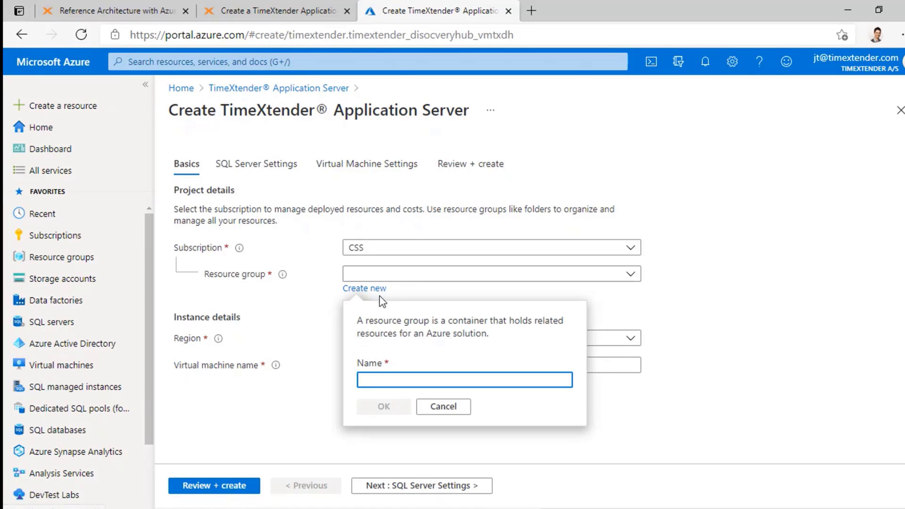
{"action": "type", "text": "TXTuesdays1"}
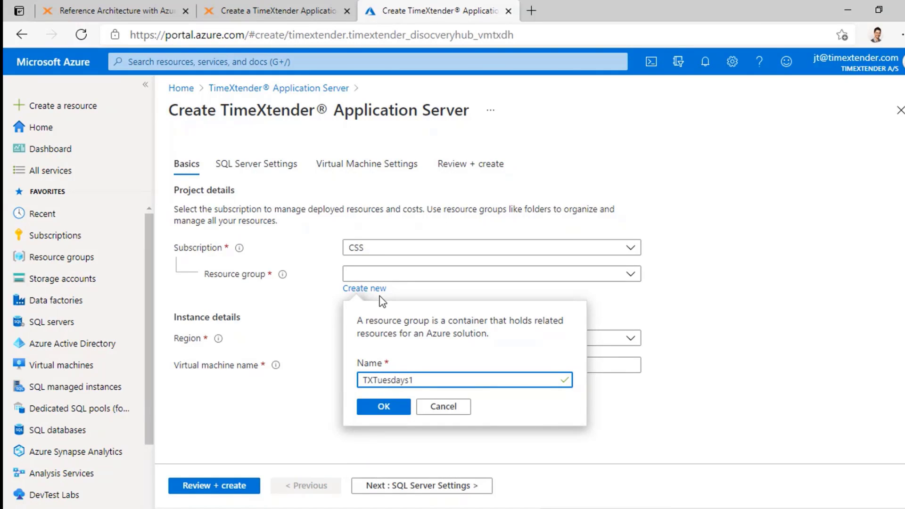
{"action": "left_click", "coordinate": [400, 407]}
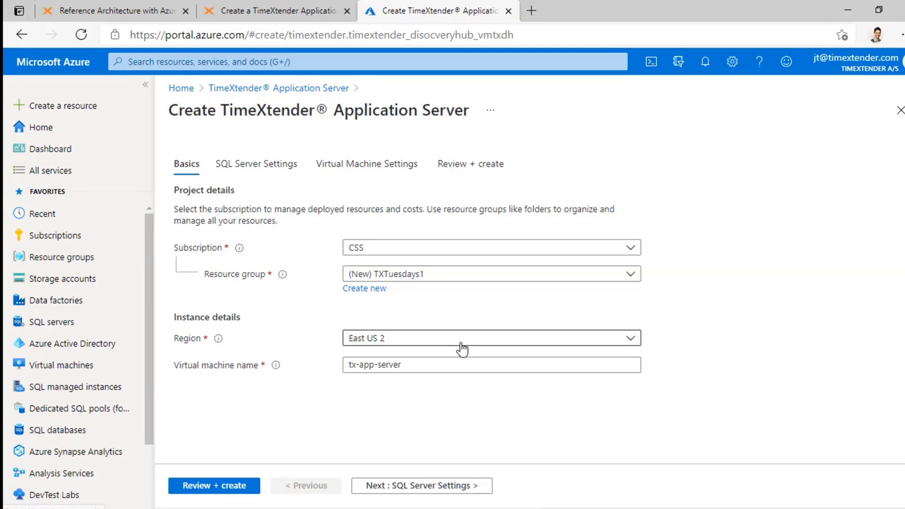
- Set the region to West US 2 and continue to SQL Server Settings
{"action": "left_click", "coordinate": [461, 349]}
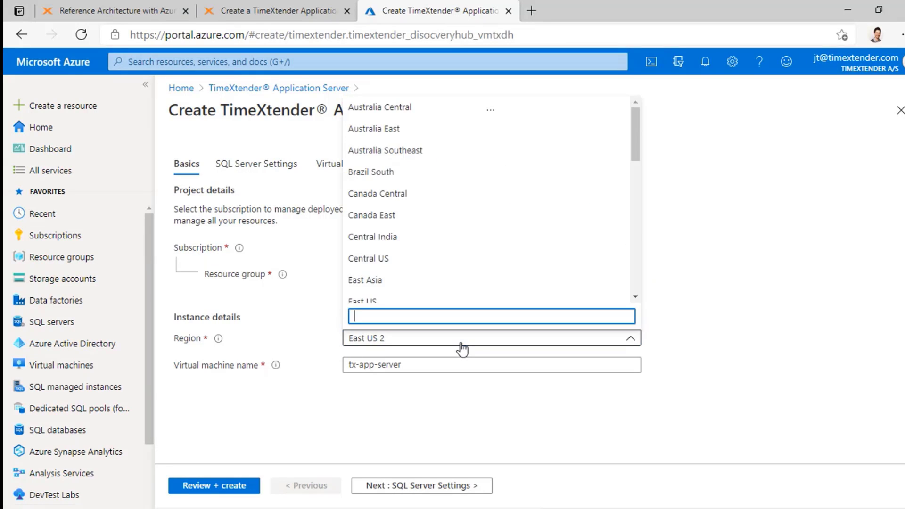
{"action": "scroll", "coordinate": [459, 260], "scroll_direction": "down", "scroll_amount": 10}
{"action": "scroll", "coordinate": [456, 263], "scroll_direction": "down", "scroll_amount": 1}
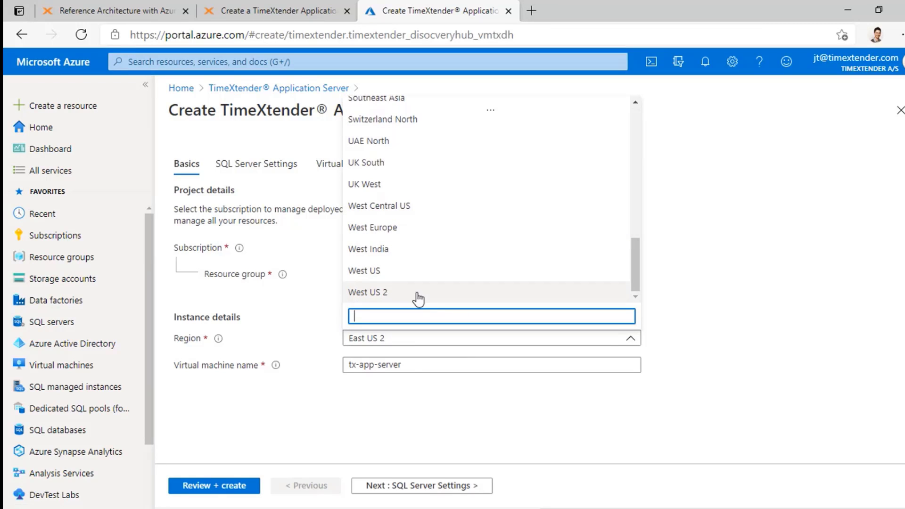
{"action": "left_click", "coordinate": [404, 296]}
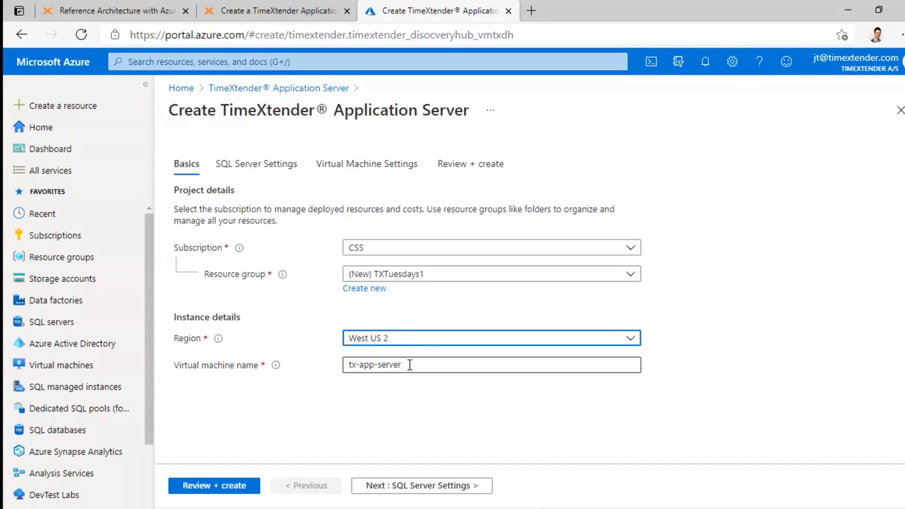
{"action": "left_click", "coordinate": [425, 488]}
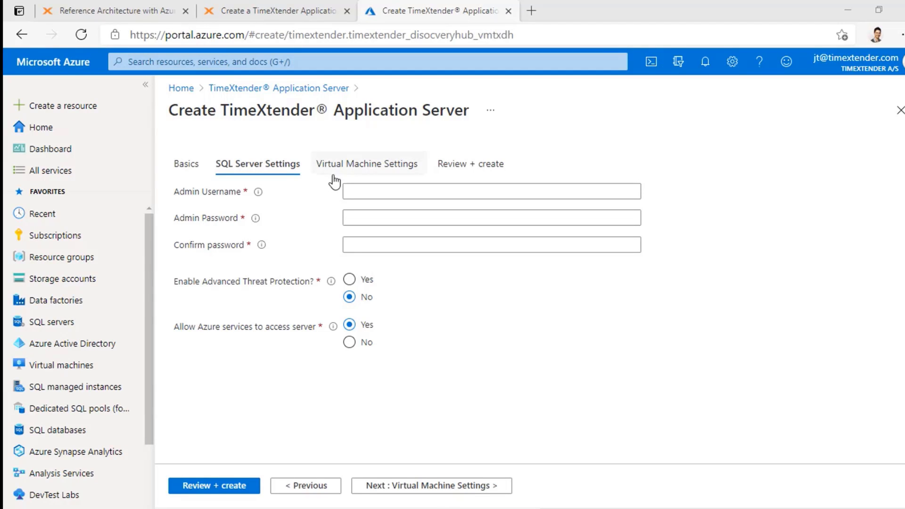
- Enter the SQL admin username and paste the admin password and confirmation, then go to Virtual Machine Settings
{"action": "left_click", "coordinate": [364, 187]}
{"action": "type", "text": "MyUsername"}
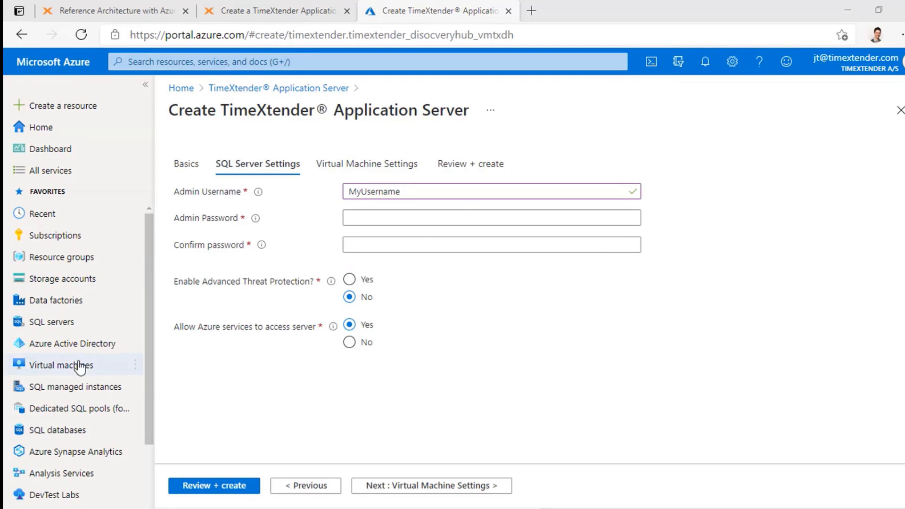
{"action": "left_click", "coordinate": [456, 216]}
{"action": "key", "text": "ctrl+v"}
{"action": "left_click", "coordinate": [434, 245]}
{"action": "key", "text": "ctrl+v"}
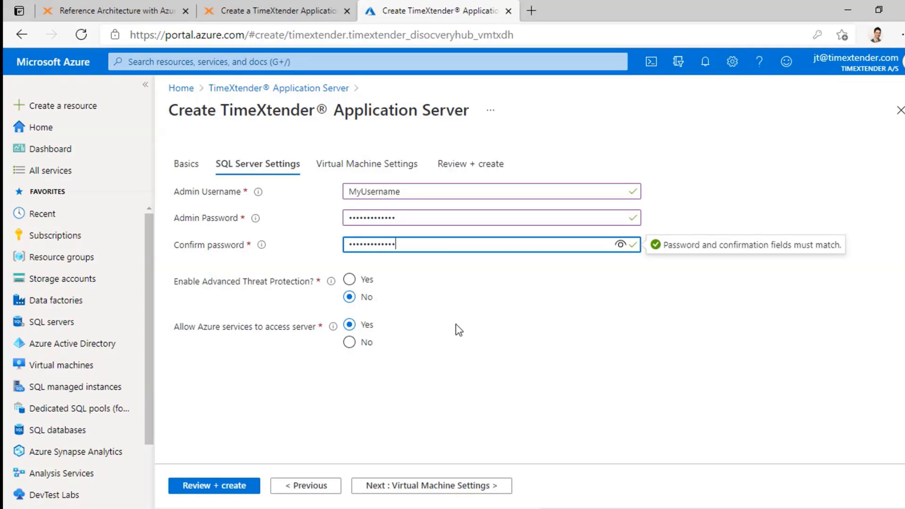
{"action": "key", "text": "Tab"}
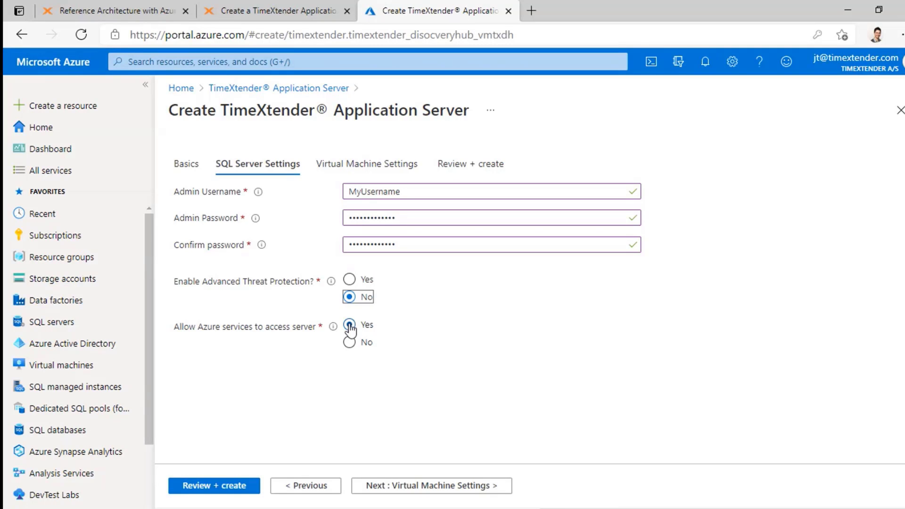
{"action": "left_click", "coordinate": [464, 490]}
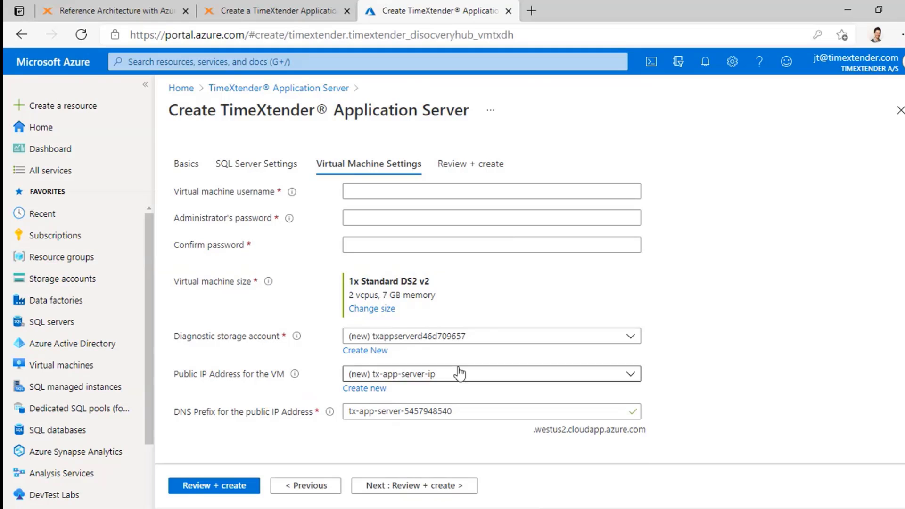
- Paste the VM administrator password and confirmation, enter the VM username, then go to Review + create
{"action": "left_click", "coordinate": [463, 216]}
{"action": "key", "text": "ctrl+v"}
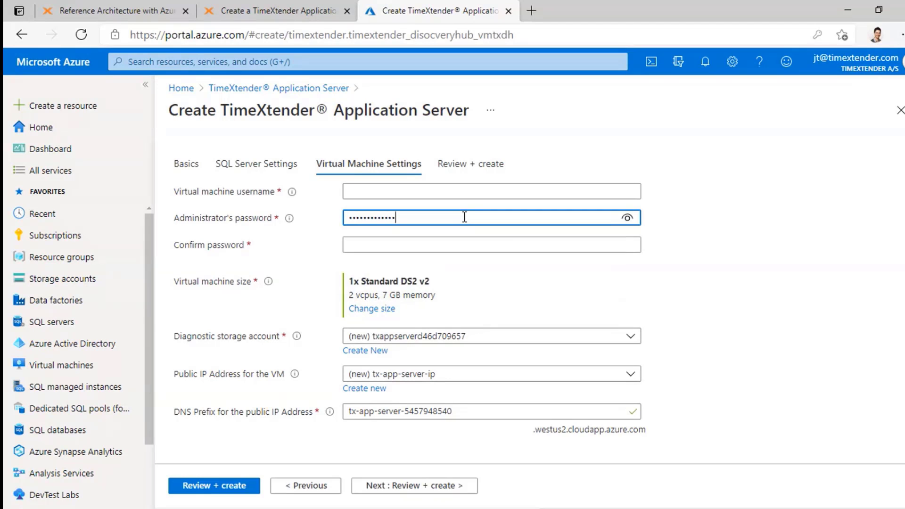
{"action": "left_click", "coordinate": [493, 243]}
{"action": "key", "text": "ctrl+v"}
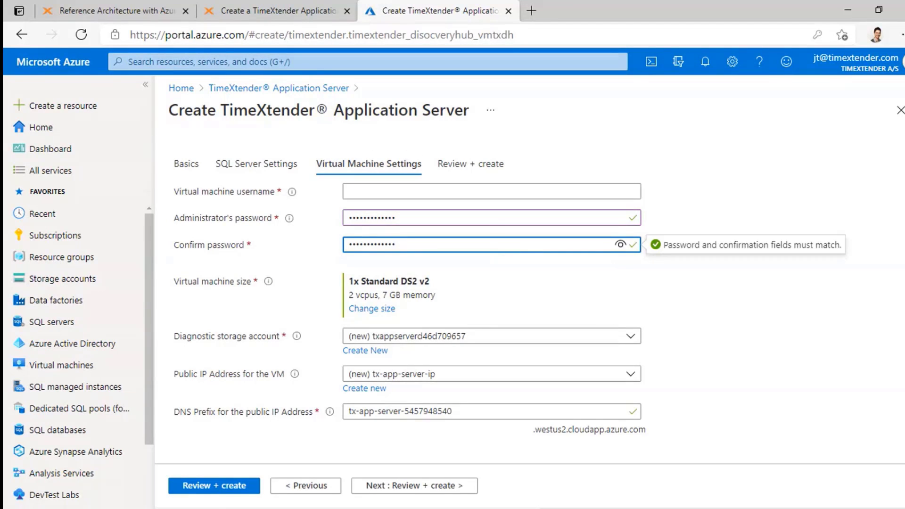
{"action": "key", "text": "alt+Tab"}
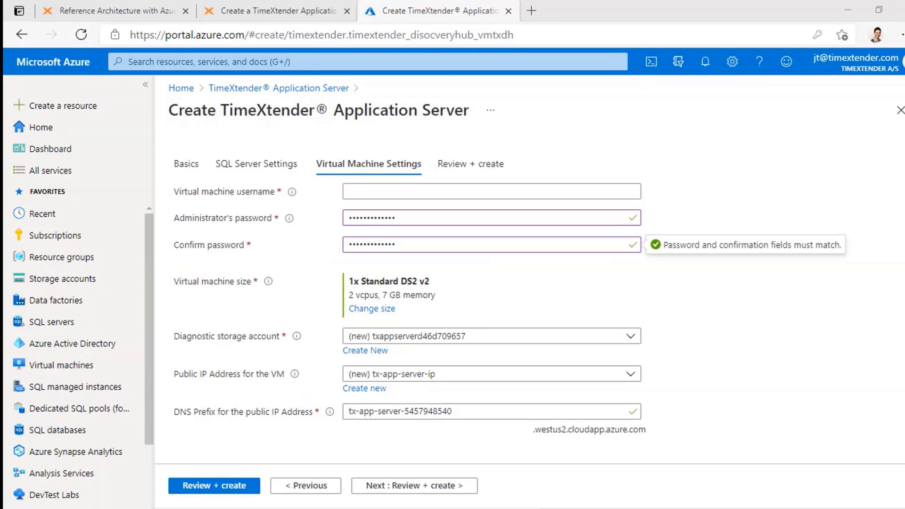
{"action": "left_click", "coordinate": [372, 194]}
{"action": "type", "text": "MyUsername"}
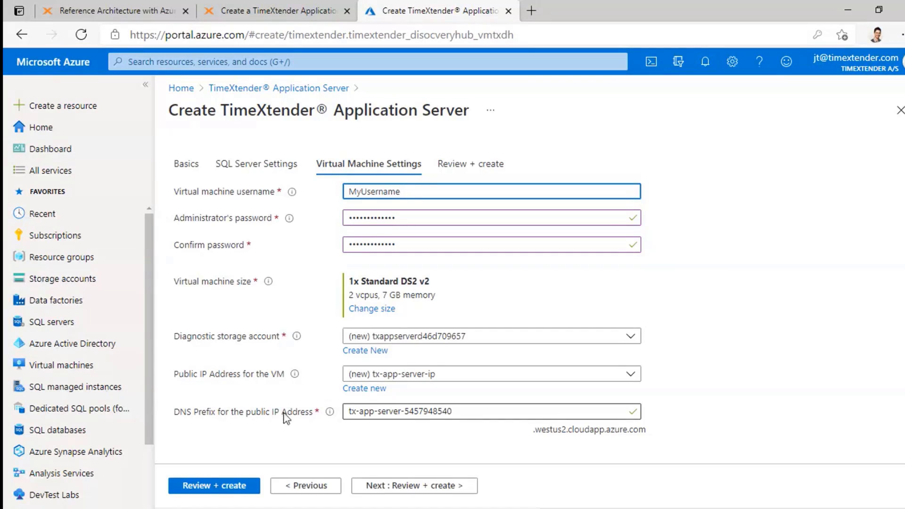
{"action": "left_click", "coordinate": [446, 490]}
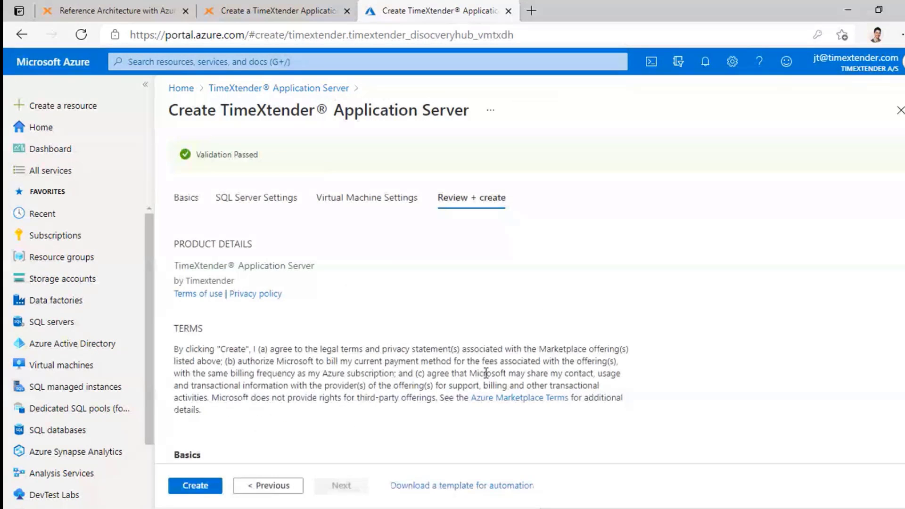
- Review the summary (Standard_DS2_v2, VirtualNetwork, 10.5.0.0/24) and start the deployment
{"action": "scroll", "coordinate": [559, 240], "scroll_direction": "down", "scroll_amount": 6}
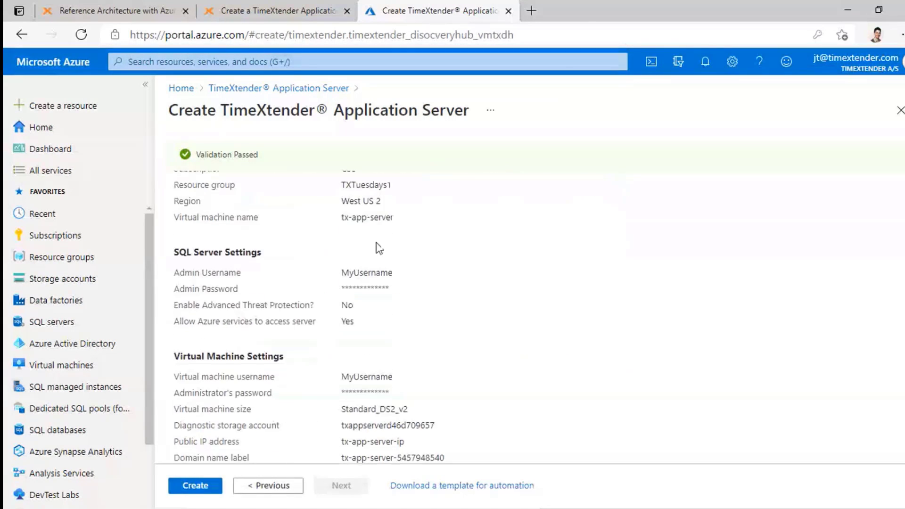
{"action": "scroll", "coordinate": [551, 266], "scroll_direction": "down", "scroll_amount": 3}
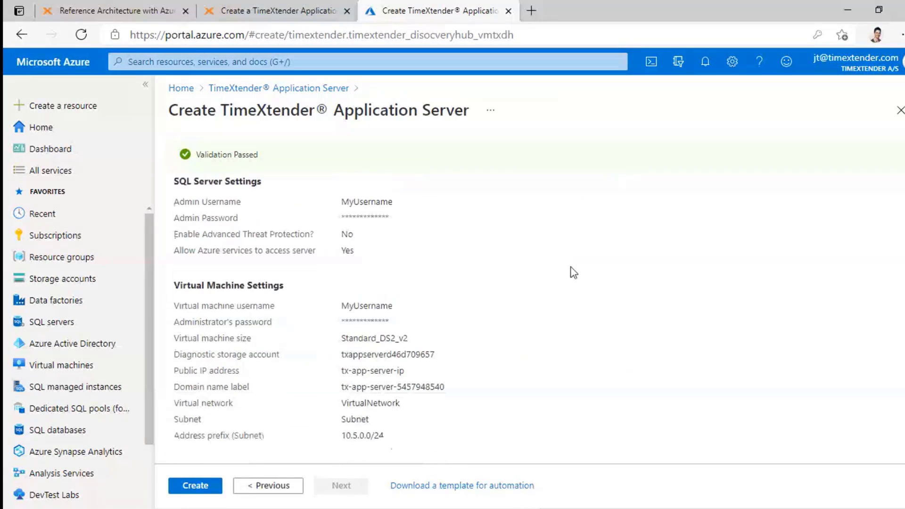
{"action": "left_click", "coordinate": [195, 486]}
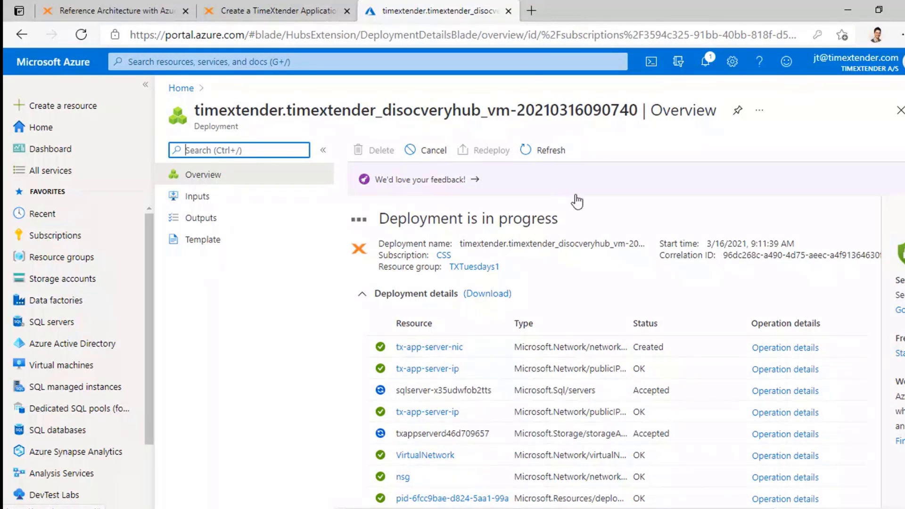
- Open portal.timextender.com in a new browser tab
{"action": "left_click", "coordinate": [531, 10]}
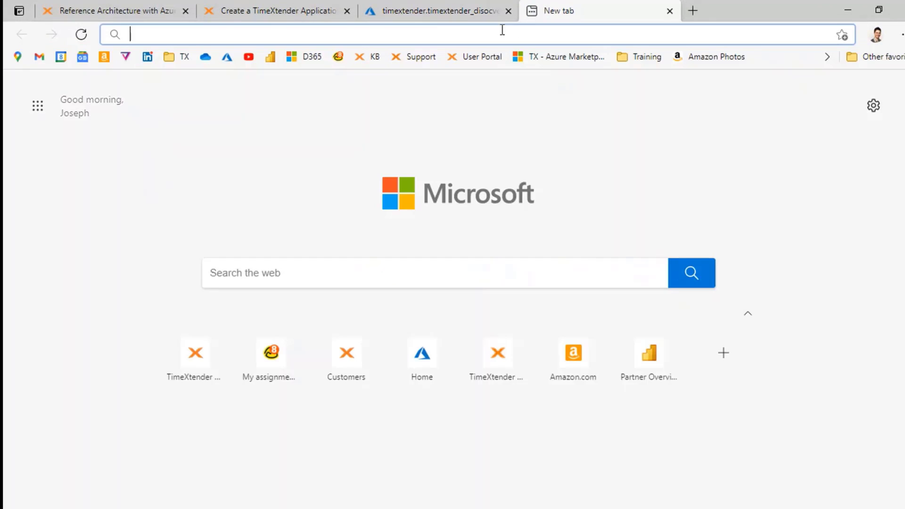
{"action": "type", "text": "p"}
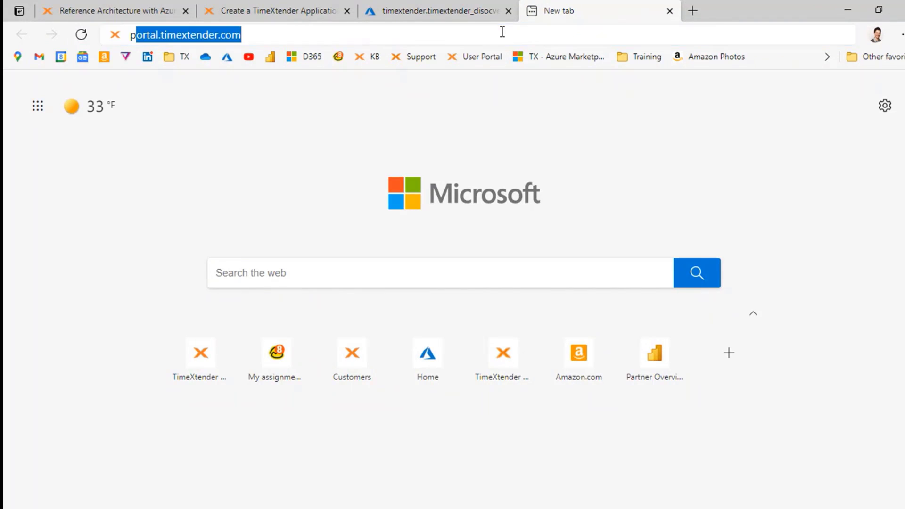
{"action": "type", "text": "ortal.ti"}
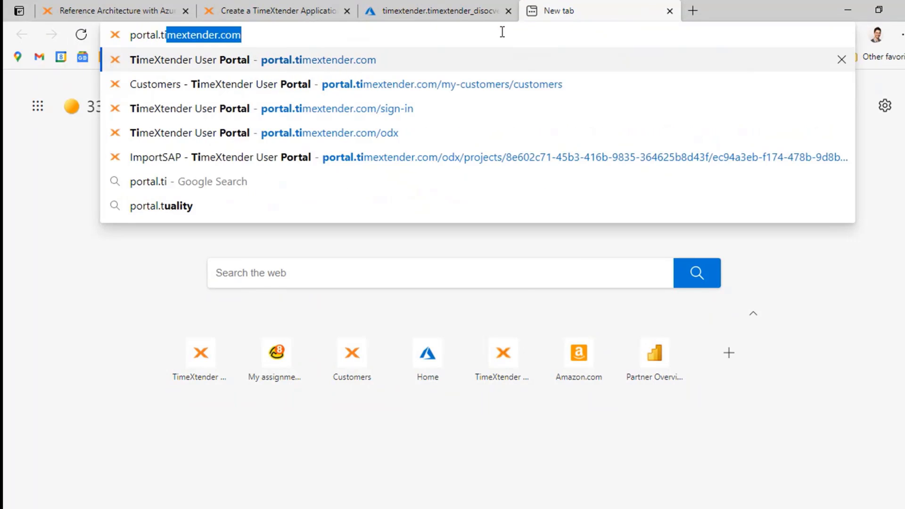
{"action": "type", "text": "mextender.com"}
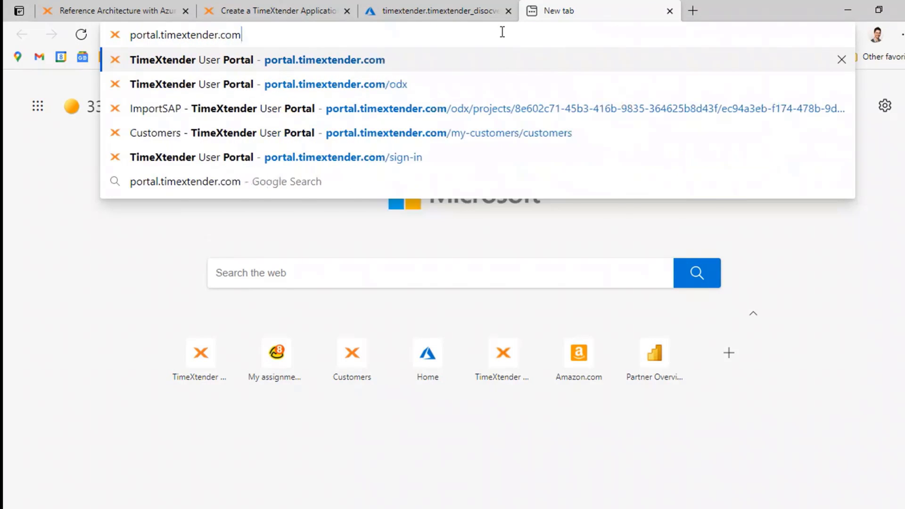
{"action": "key", "text": "Return"}
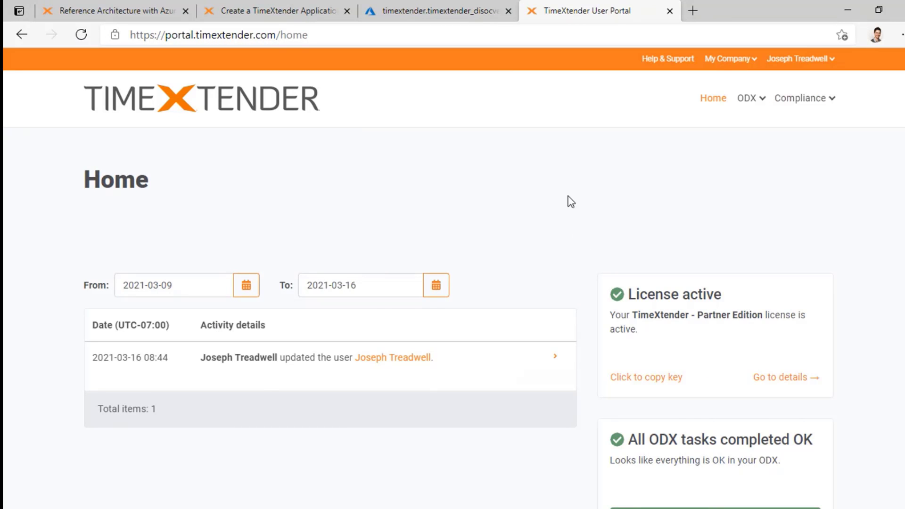
{"action": "scroll", "coordinate": [570, 200], "scroll_direction": "down", "scroll_amount": 3}
{"action": "scroll", "coordinate": [570, 200], "scroll_direction": "up", "scroll_amount": 3}
- View My Company's Basic Info, then its Licenses page with the Partner Edition license
{"action": "left_click", "coordinate": [757, 59]}
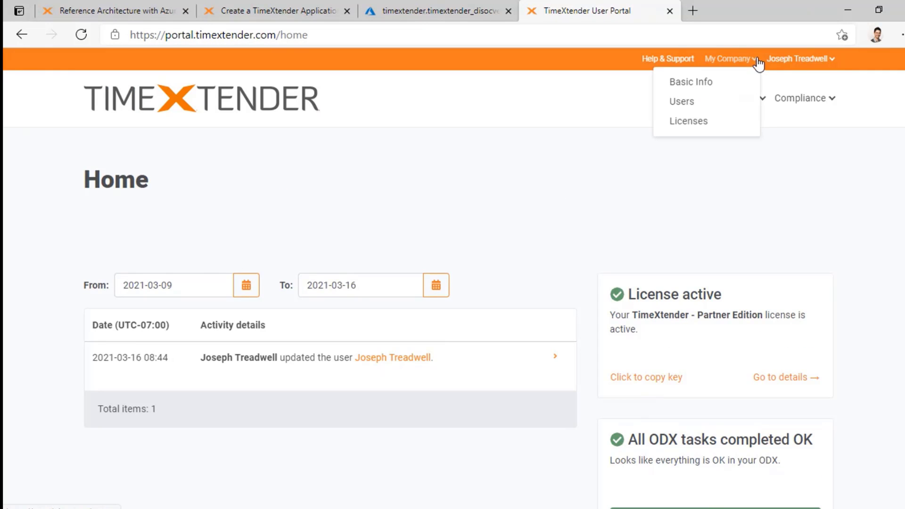
{"action": "left_click", "coordinate": [686, 84]}
{"action": "scroll", "coordinate": [456, 219], "scroll_direction": "down", "scroll_amount": 3}
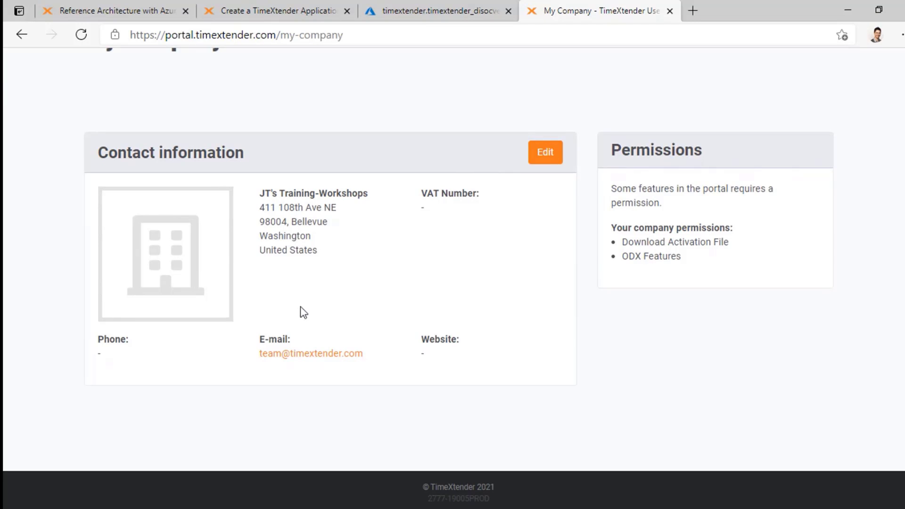
{"action": "scroll", "coordinate": [355, 231], "scroll_direction": "down", "scroll_amount": 1}
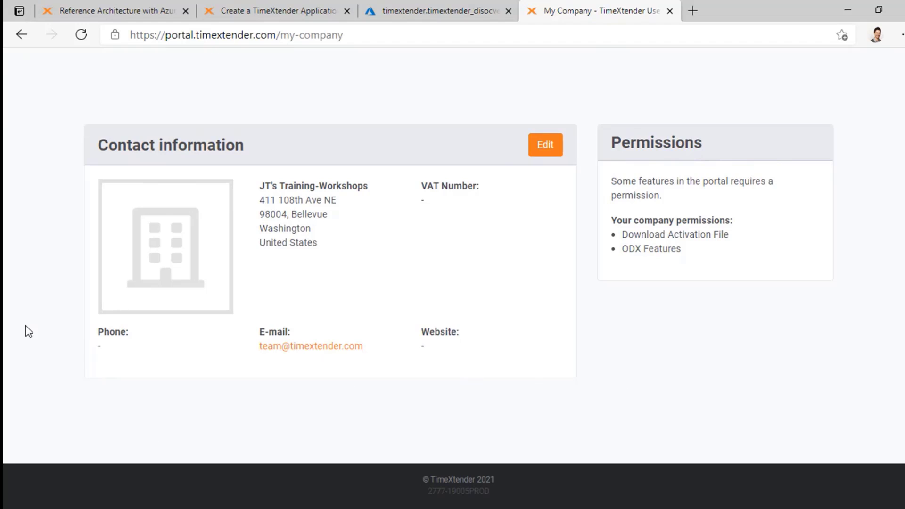
{"action": "scroll", "coordinate": [436, 238], "scroll_direction": "up", "scroll_amount": 3}
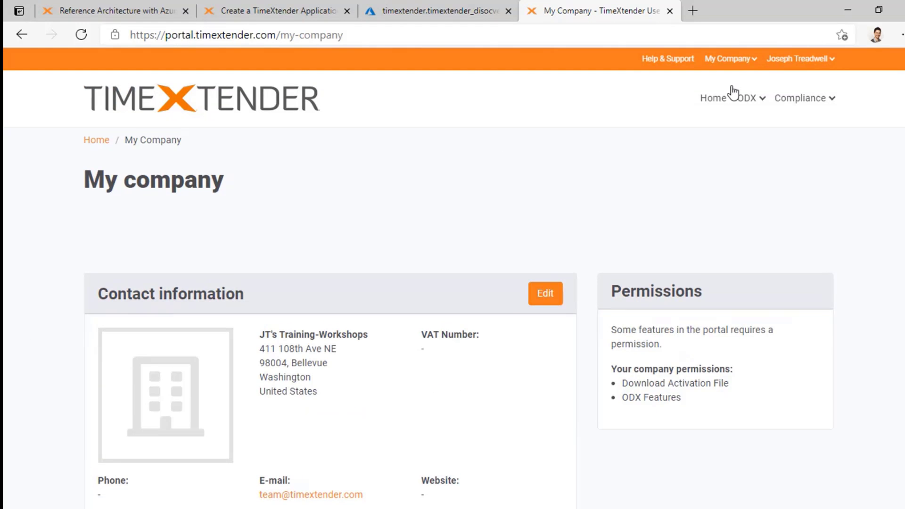
{"action": "left_click", "coordinate": [752, 60]}
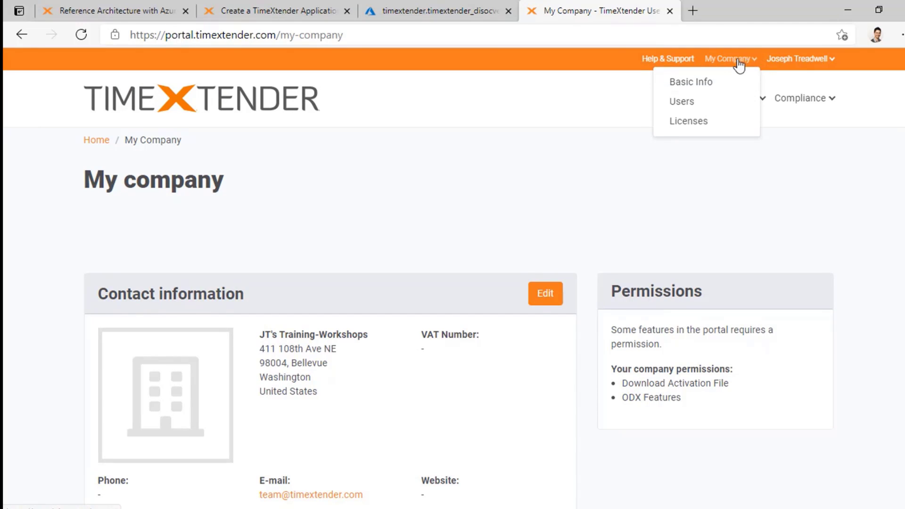
{"action": "left_click", "coordinate": [688, 121]}
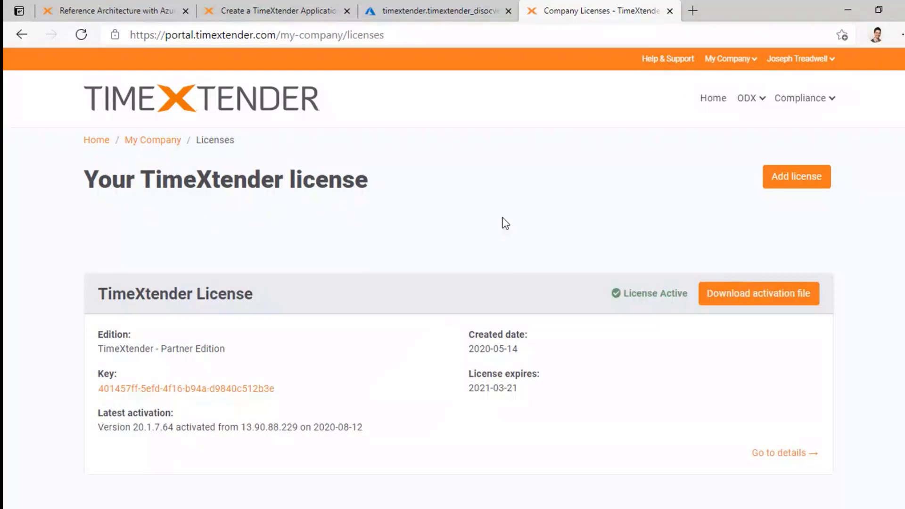
- Copy the Partner Edition license key to the clipboard from the Key column
{"action": "scroll", "coordinate": [504, 221], "scroll_direction": "down", "scroll_amount": 2}
{"action": "scroll", "coordinate": [295, 344], "scroll_direction": "down", "scroll_amount": 1}
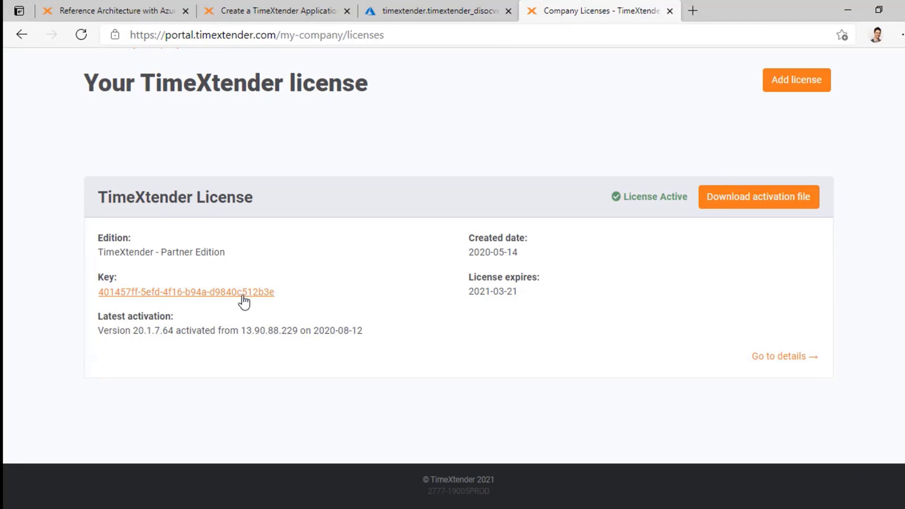
{"action": "left_click", "coordinate": [220, 293]}
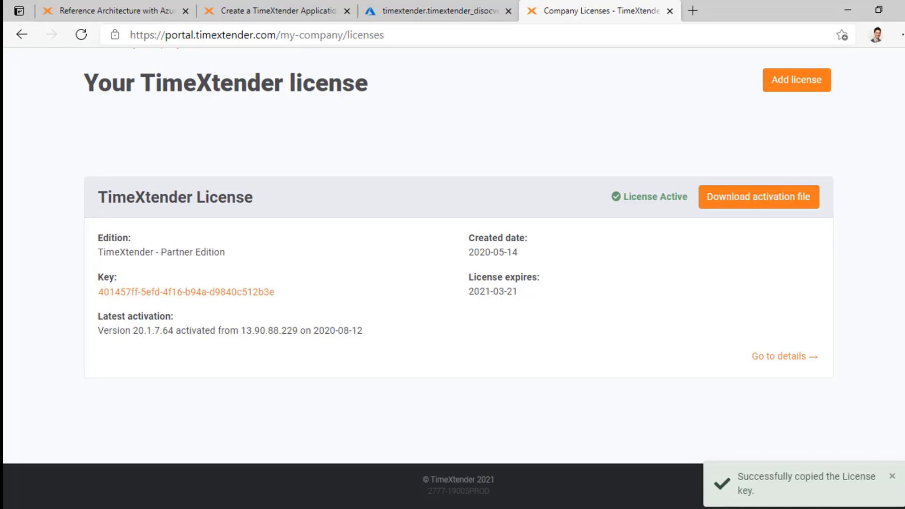
{"action": "key", "text": "alt+Tab"}
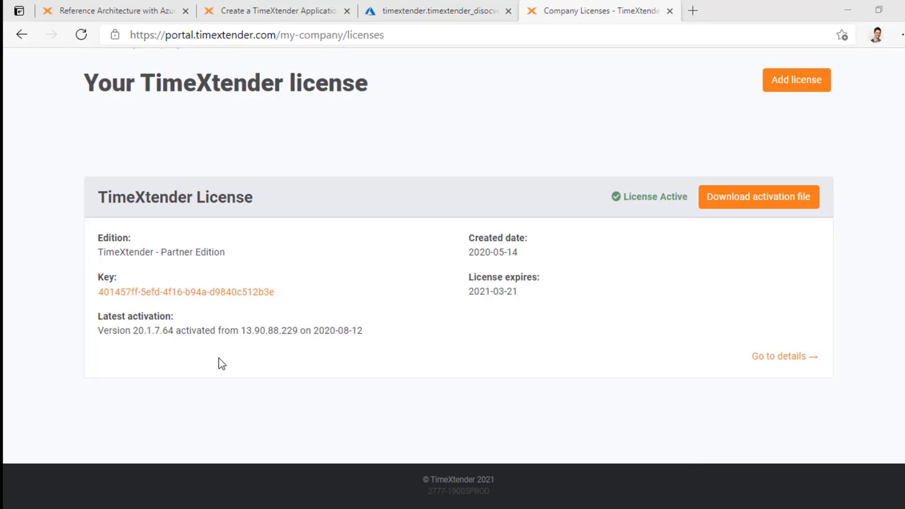
{"action": "scroll", "coordinate": [329, 302], "scroll_direction": "up", "scroll_amount": 3}
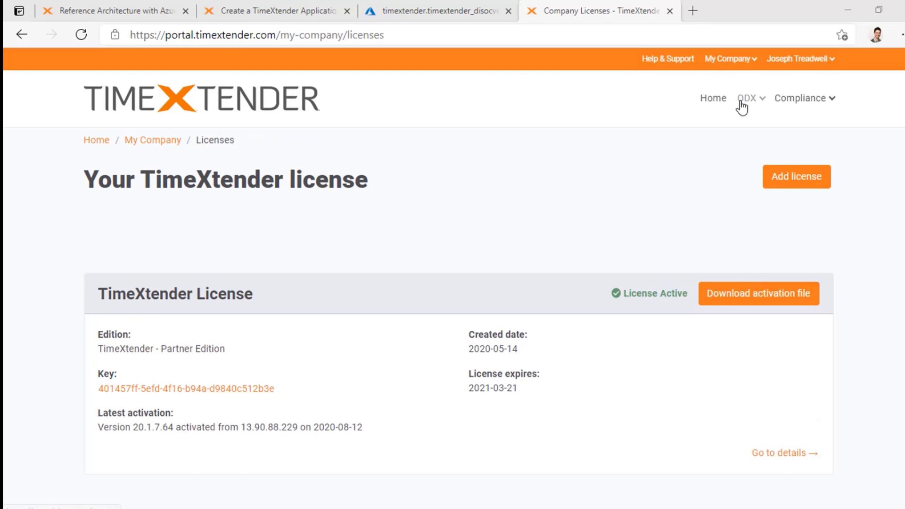
- Open ODX Repositories and copy the Production repository's client secret
{"action": "left_click", "coordinate": [763, 102]}
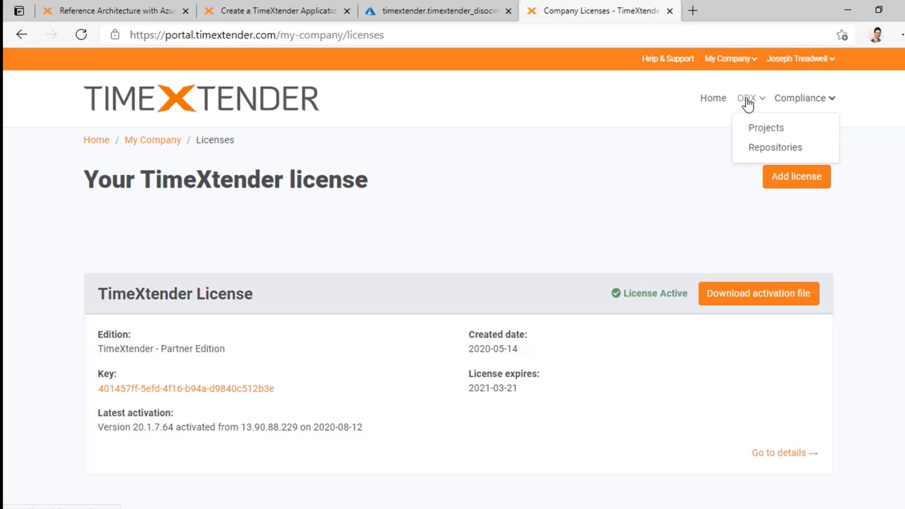
{"action": "left_click", "coordinate": [794, 147]}
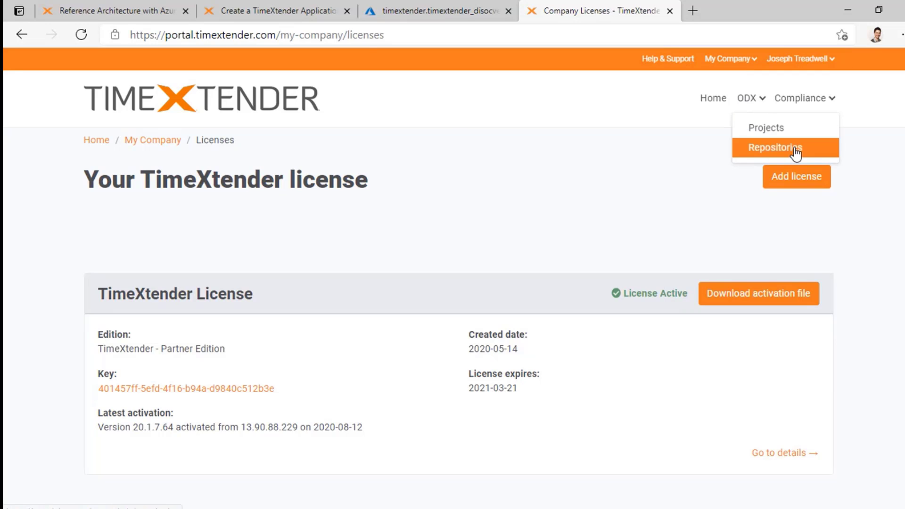
{"action": "scroll", "coordinate": [416, 185], "scroll_direction": "down", "scroll_amount": 1}
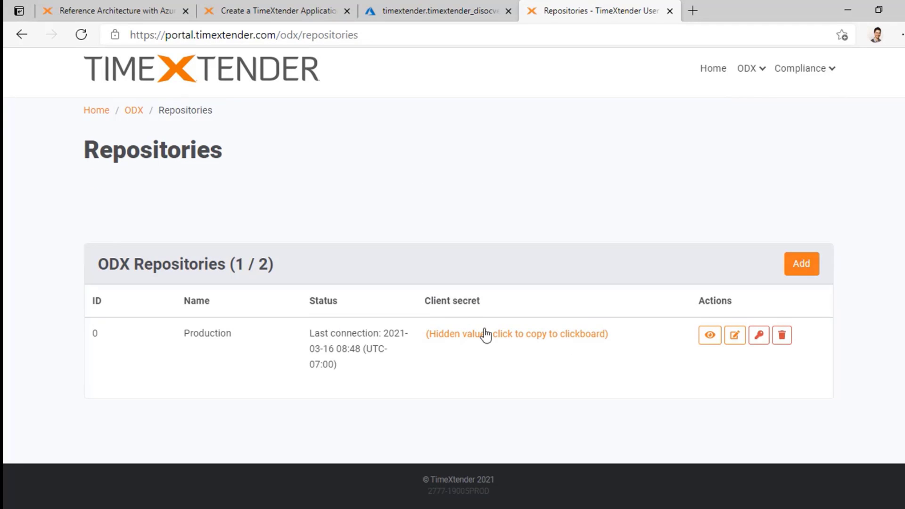
{"action": "left_click", "coordinate": [526, 337]}
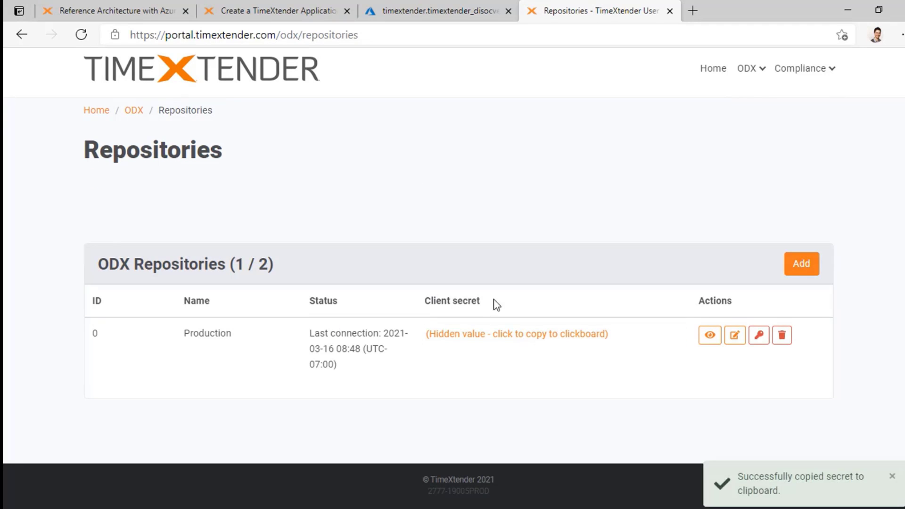
{"action": "key", "text": "alt+Tab"}
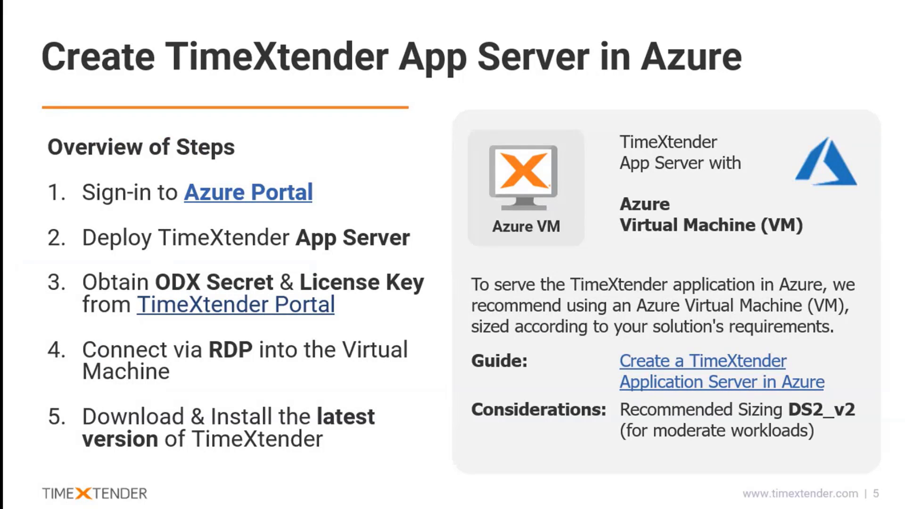
{"action": "key", "text": "alt+Tab"}
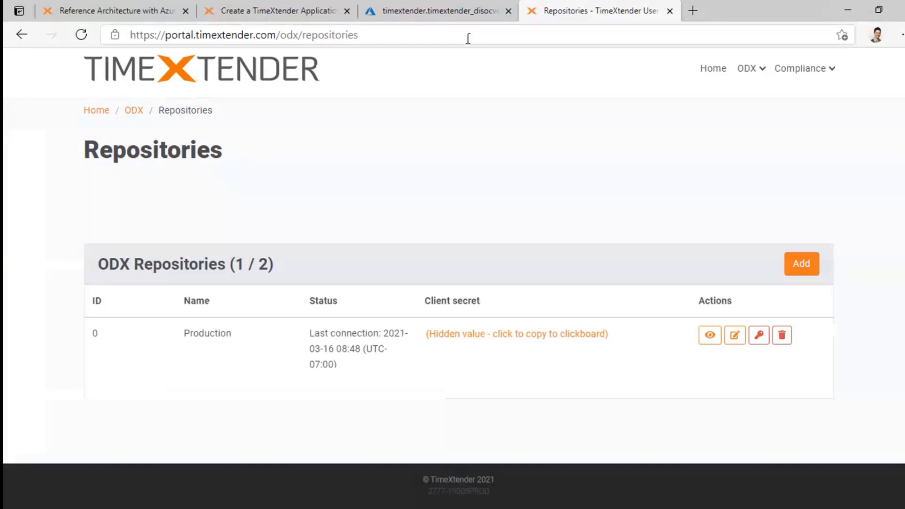
- Watch the TimeXtender deployment in TXTuesdays1 until it reports complete
{"action": "left_click", "coordinate": [433, 11]}
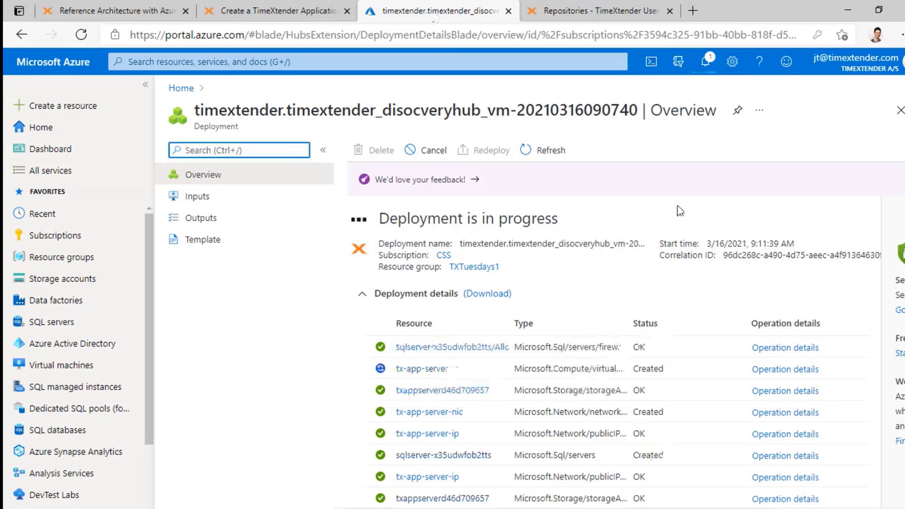
{"action": "scroll", "coordinate": [701, 249], "scroll_direction": "down", "scroll_amount": 2}
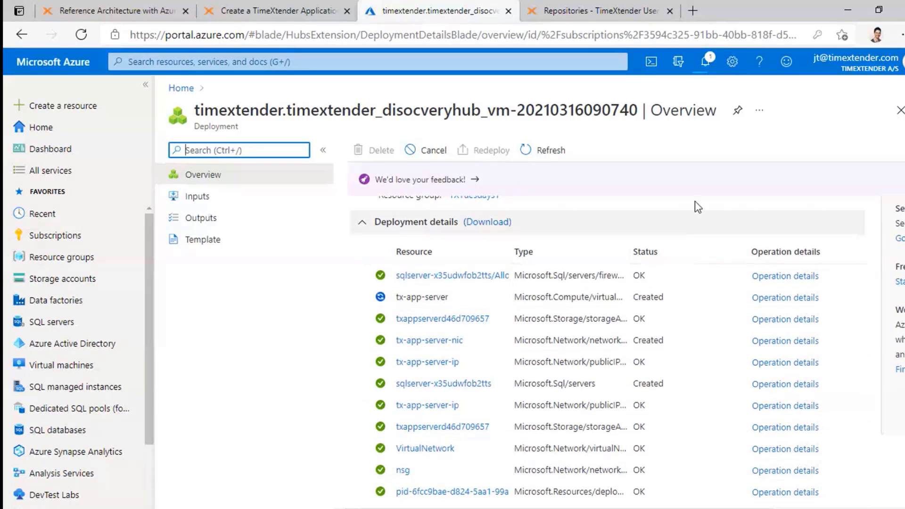
{"action": "scroll", "coordinate": [717, 312], "scroll_direction": "up", "scroll_amount": 2}
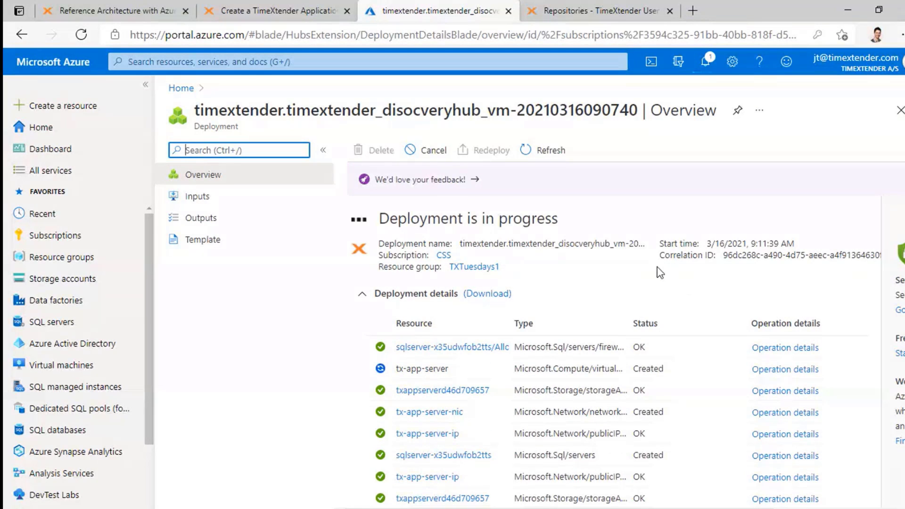
{"action": "scroll", "coordinate": [586, 280], "scroll_direction": "down", "scroll_amount": 1}
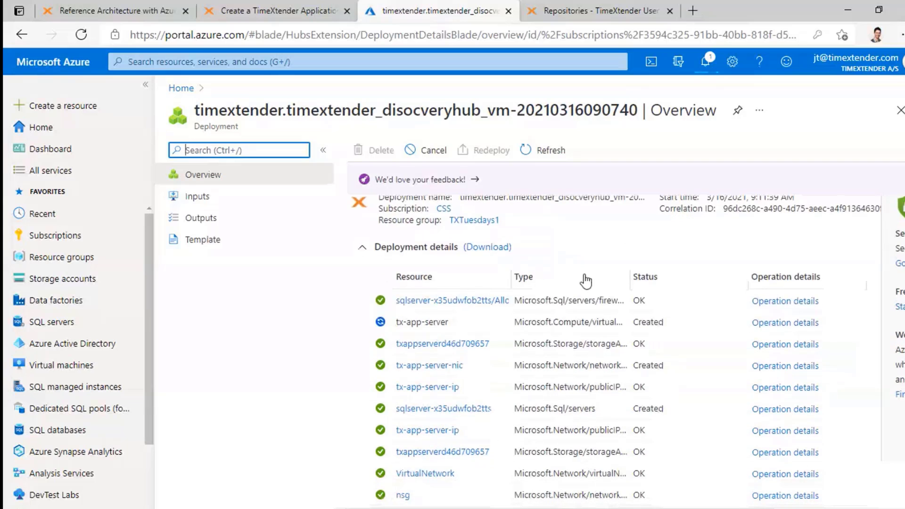
{"action": "scroll", "coordinate": [589, 278], "scroll_direction": "up", "scroll_amount": 1}
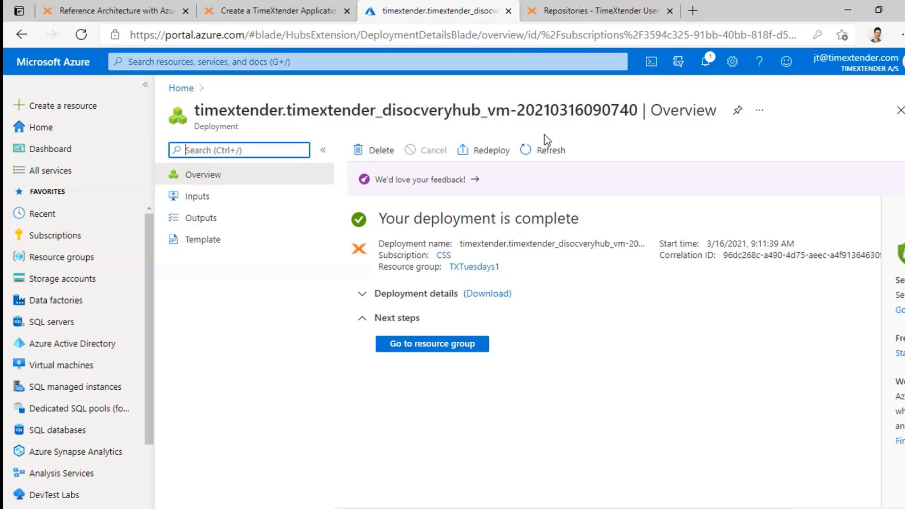
{"action": "left_click", "coordinate": [569, 13]}
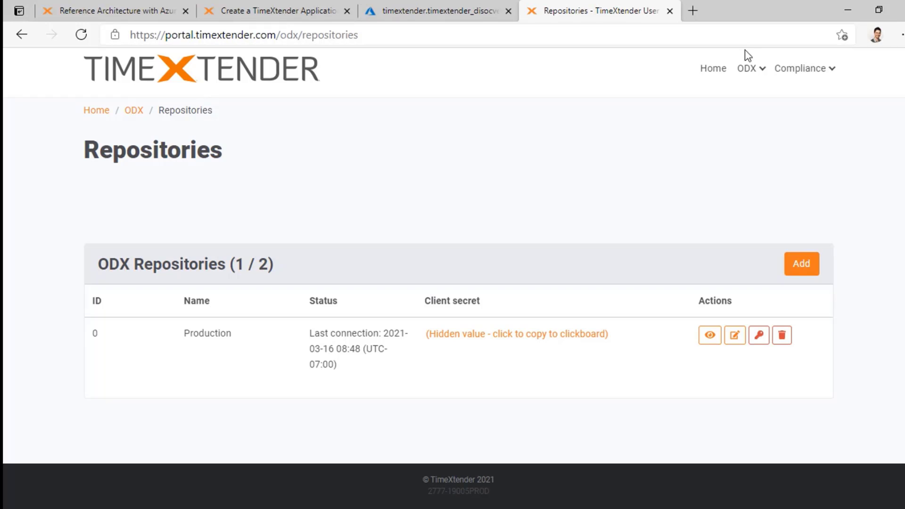
{"action": "scroll", "coordinate": [530, 170], "scroll_direction": "up", "scroll_amount": 1}
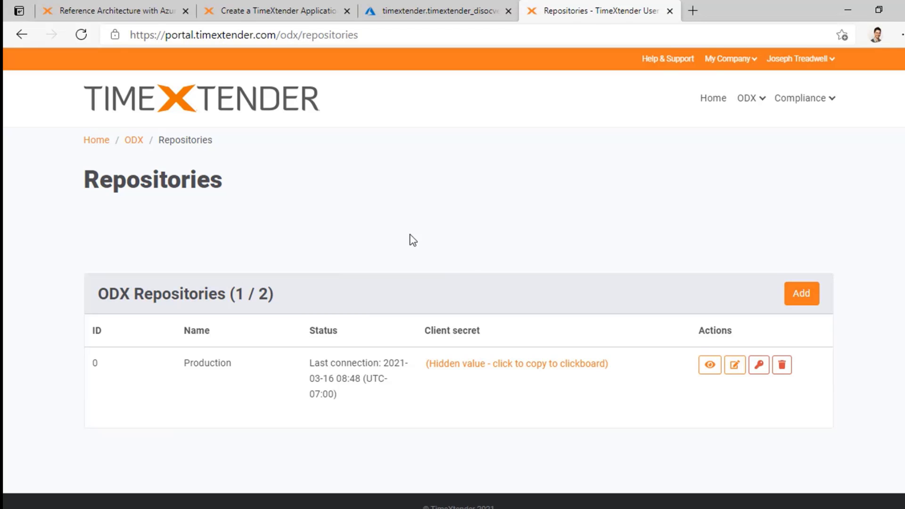
- Go from the deployment overview to its TXTuesdays1 resource group
{"action": "left_click", "coordinate": [408, 11]}
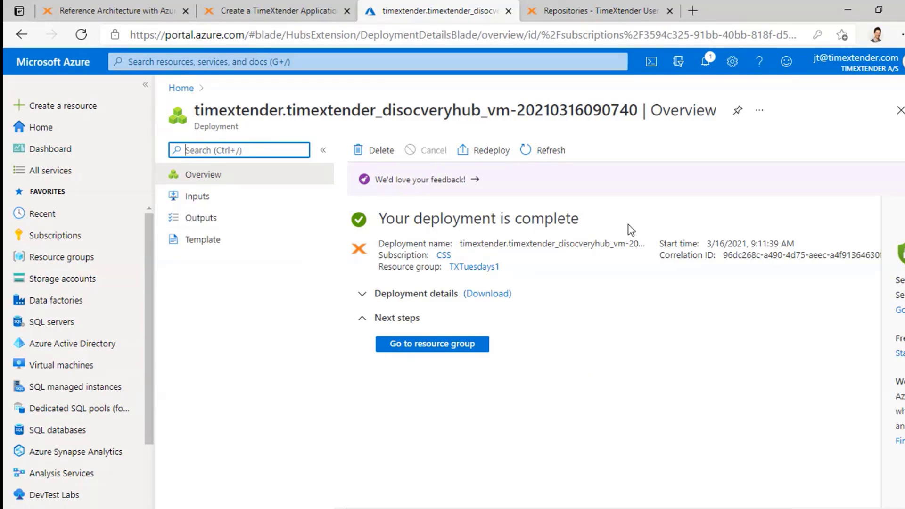
{"action": "left_click", "coordinate": [443, 347]}
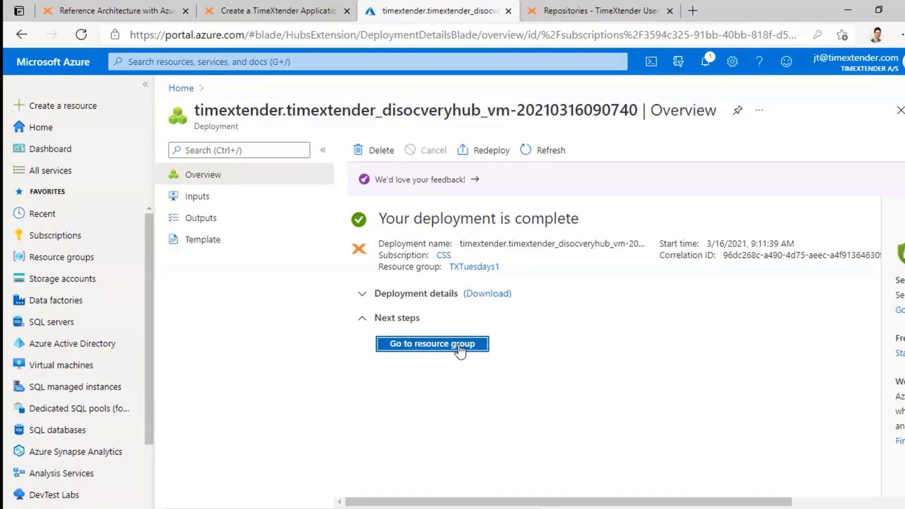
{"action": "scroll", "coordinate": [503, 376], "scroll_direction": "down", "scroll_amount": 3}
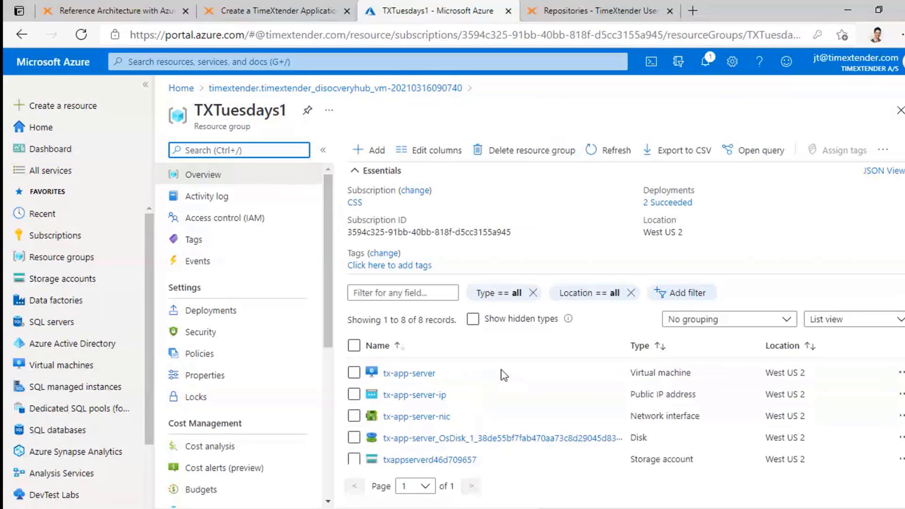
{"action": "left_click", "coordinate": [198, 107]}
{"action": "left_click_drag", "start_coordinate": [198, 108], "coordinate": [285, 100]}
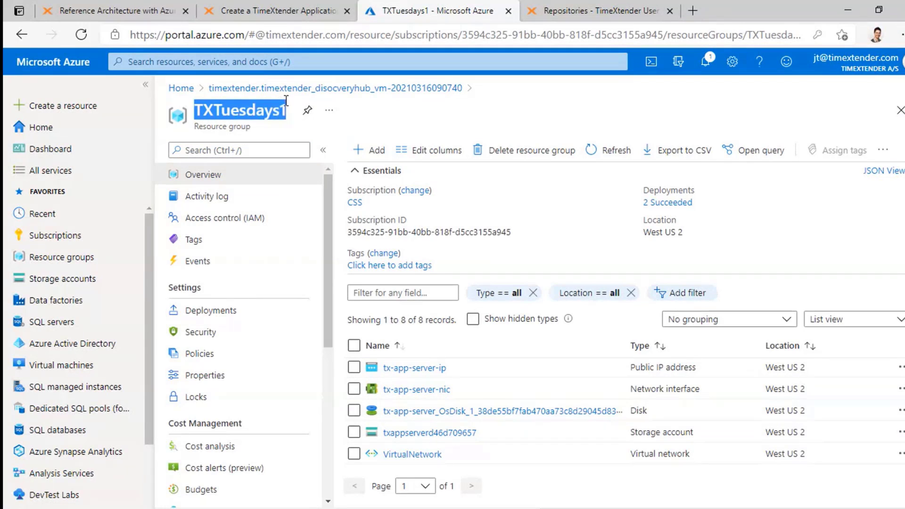
{"action": "left_click", "coordinate": [260, 109]}
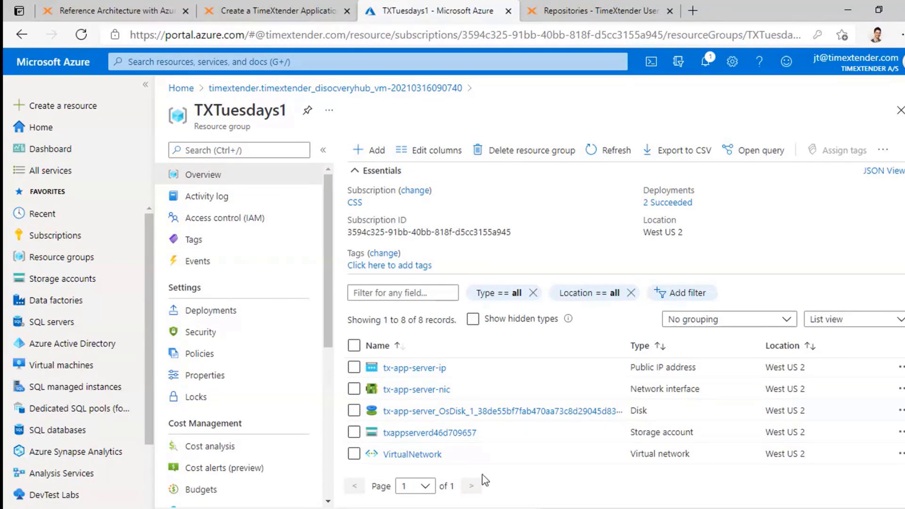
- Find tx-app-server in the resource list and open its virtual machine overview
{"action": "scroll", "coordinate": [493, 453], "scroll_direction": "up", "scroll_amount": 3}
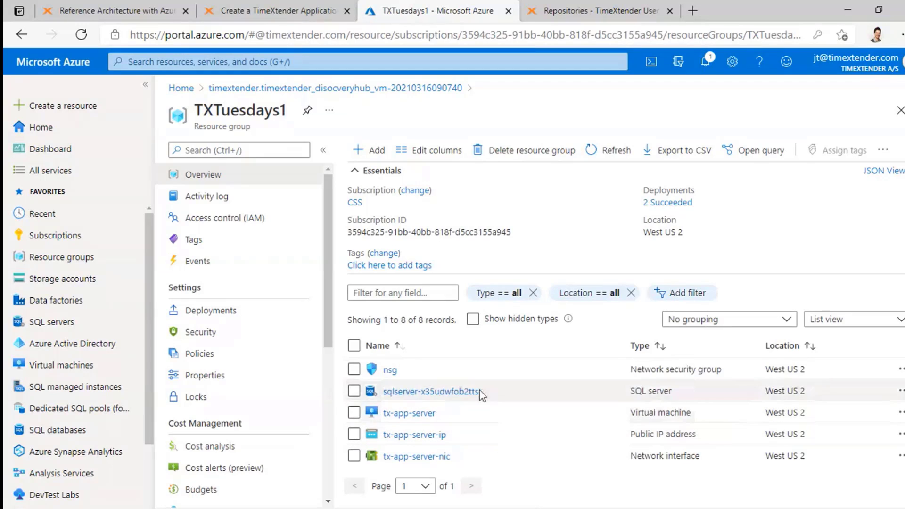
{"action": "scroll", "coordinate": [451, 459], "scroll_direction": "down", "scroll_amount": 3}
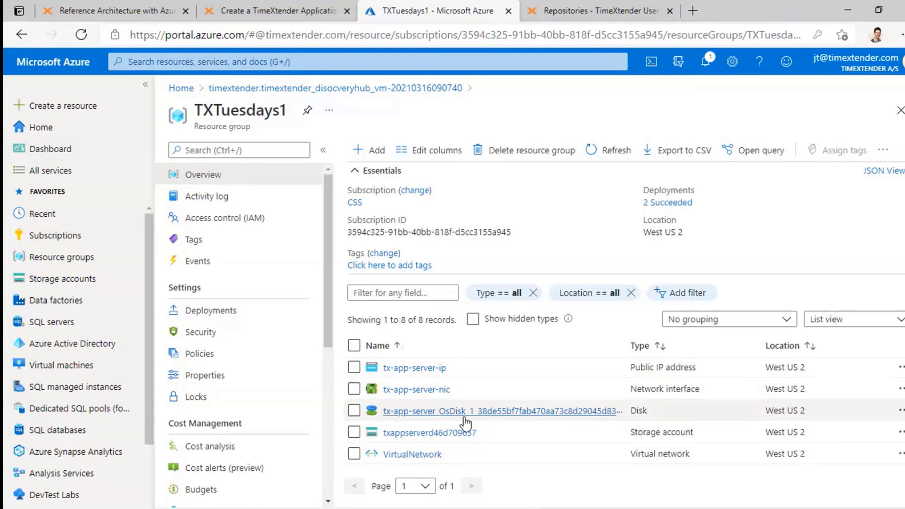
{"action": "scroll", "coordinate": [464, 419], "scroll_direction": "up", "scroll_amount": 3}
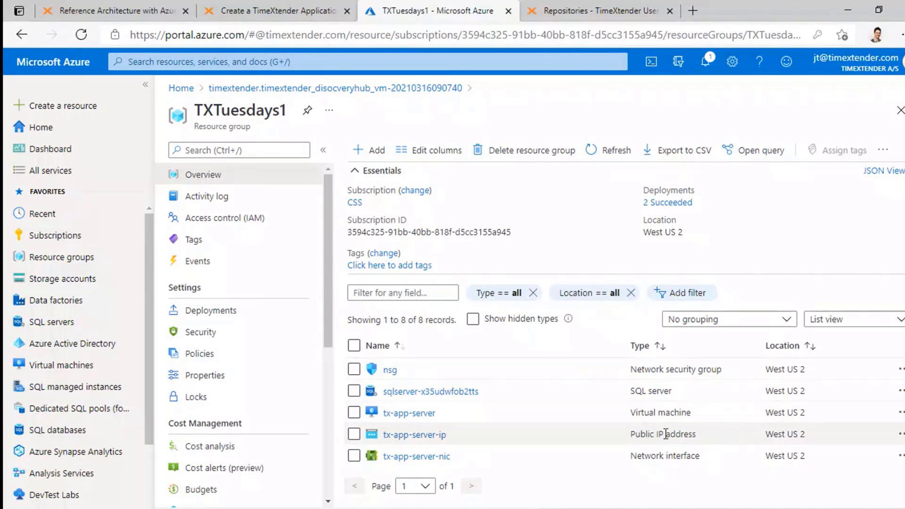
{"action": "scroll", "coordinate": [726, 443], "scroll_direction": "down", "scroll_amount": 2}
{"action": "scroll", "coordinate": [726, 444], "scroll_direction": "down", "scroll_amount": 3}
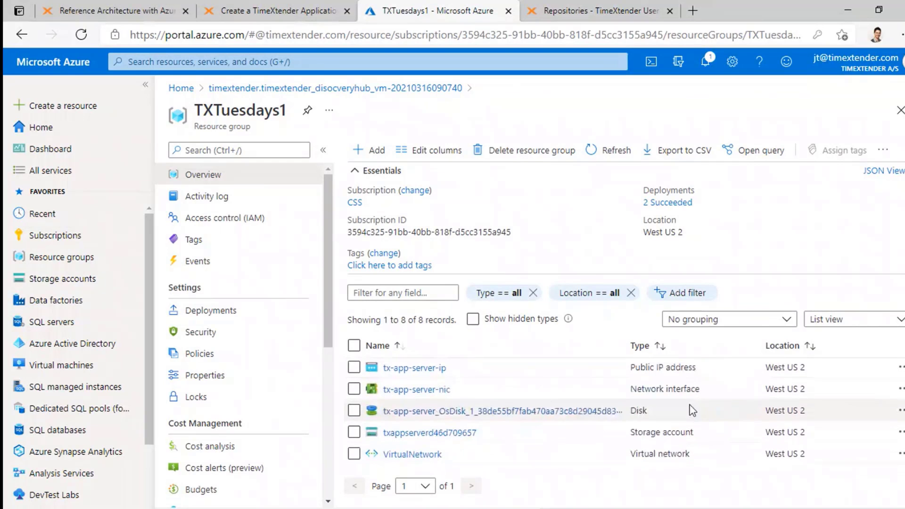
{"action": "scroll", "coordinate": [697, 452], "scroll_direction": "up", "scroll_amount": 3}
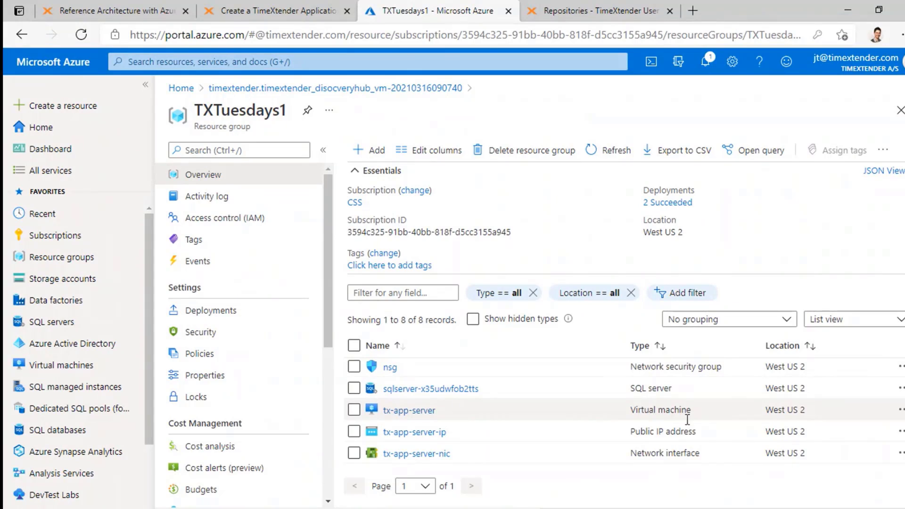
{"action": "scroll", "coordinate": [674, 412], "scroll_direction": "down", "scroll_amount": 1}
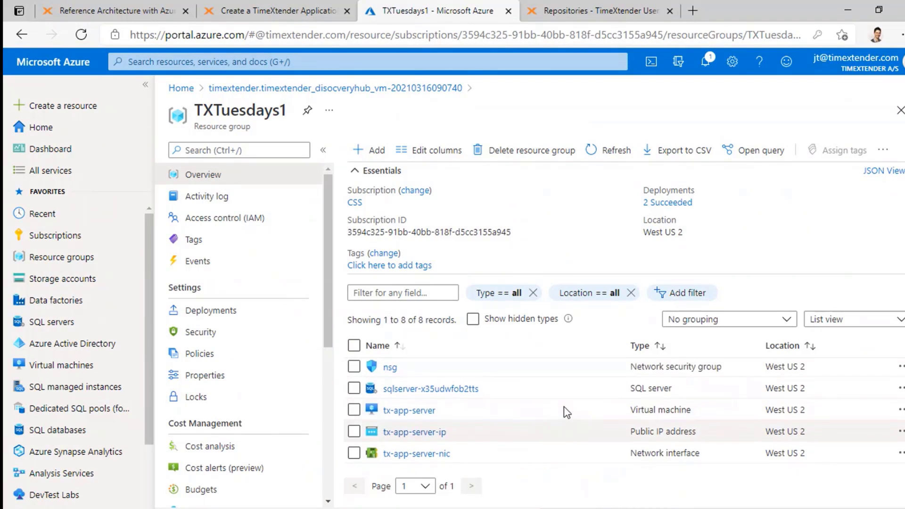
{"action": "left_click", "coordinate": [399, 412]}
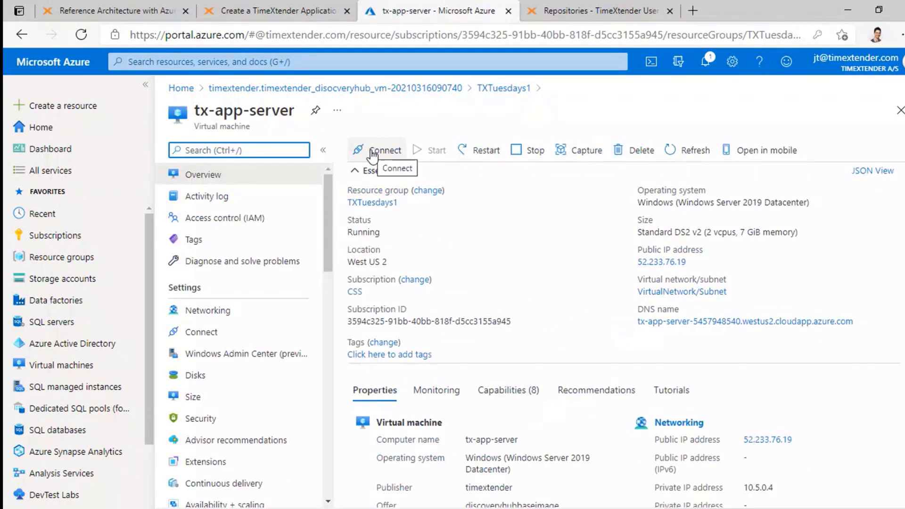
- Open the RDP connect page for tx-app-server, showing its DNS name and port 3389
{"action": "left_click", "coordinate": [373, 156]}
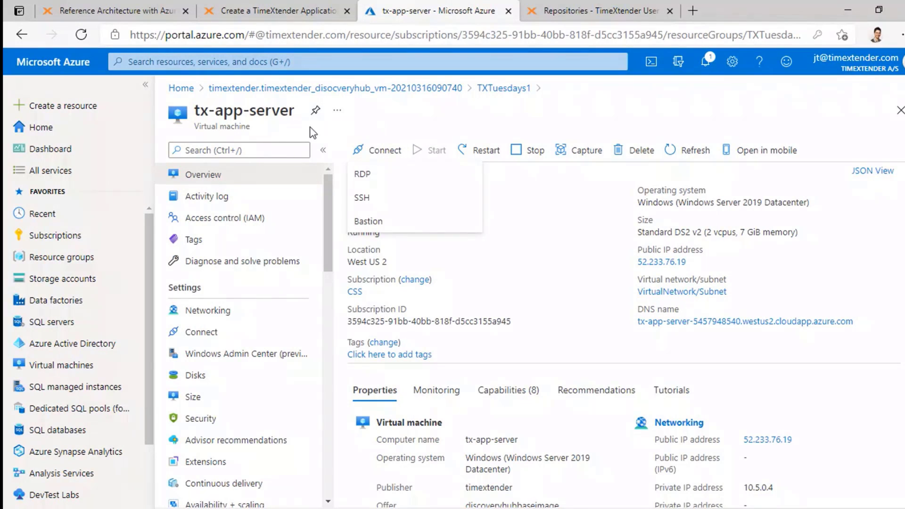
{"action": "left_click", "coordinate": [368, 136]}
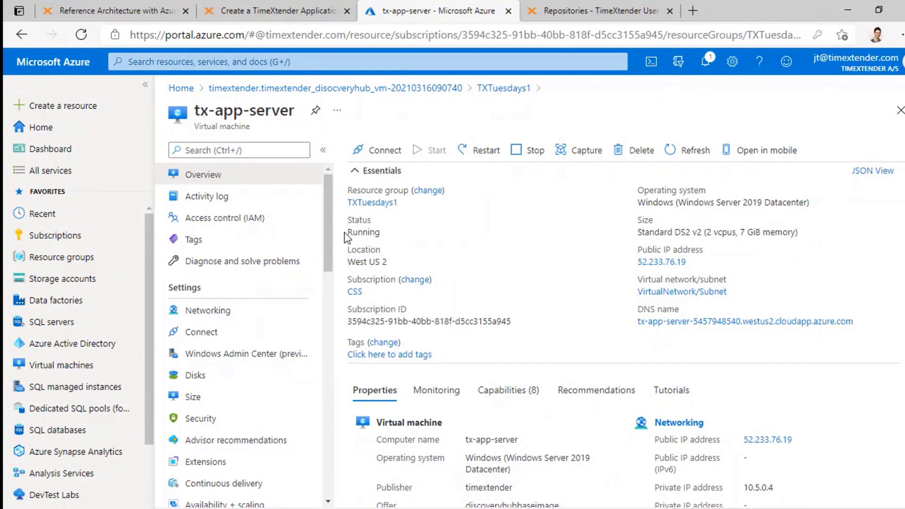
{"action": "left_click_drag", "start_coordinate": [347, 232], "coordinate": [399, 231]}
{"action": "left_click", "coordinate": [391, 124]}
{"action": "left_click", "coordinate": [376, 150]}
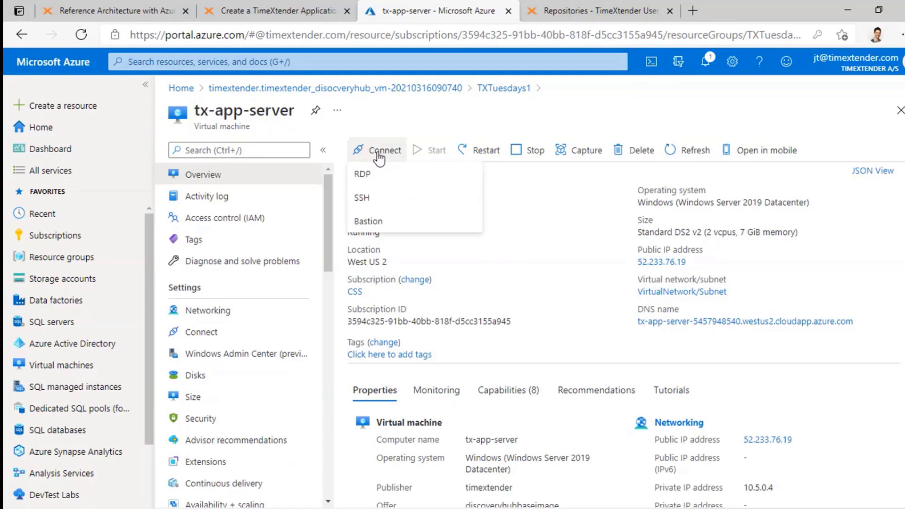
{"action": "left_click", "coordinate": [383, 183]}
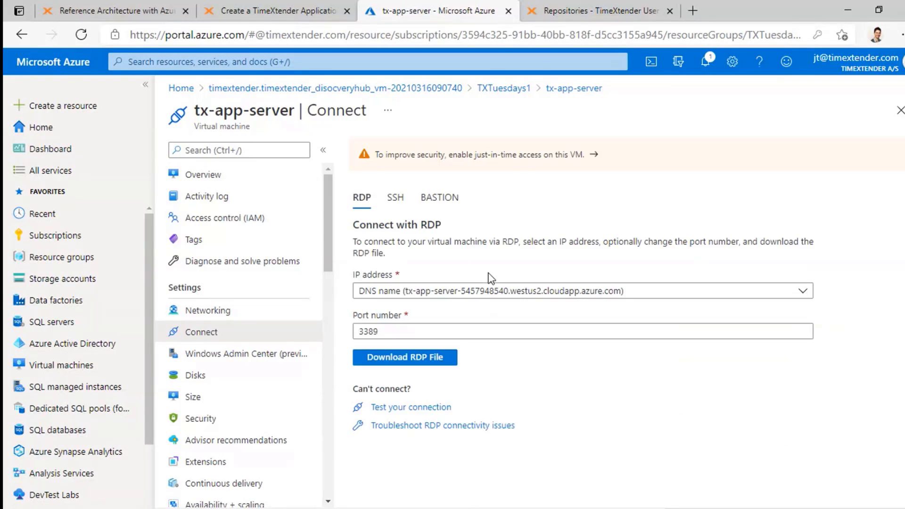
- Download the tx-app-server (3).rdp file and open it
{"action": "left_click", "coordinate": [426, 358]}
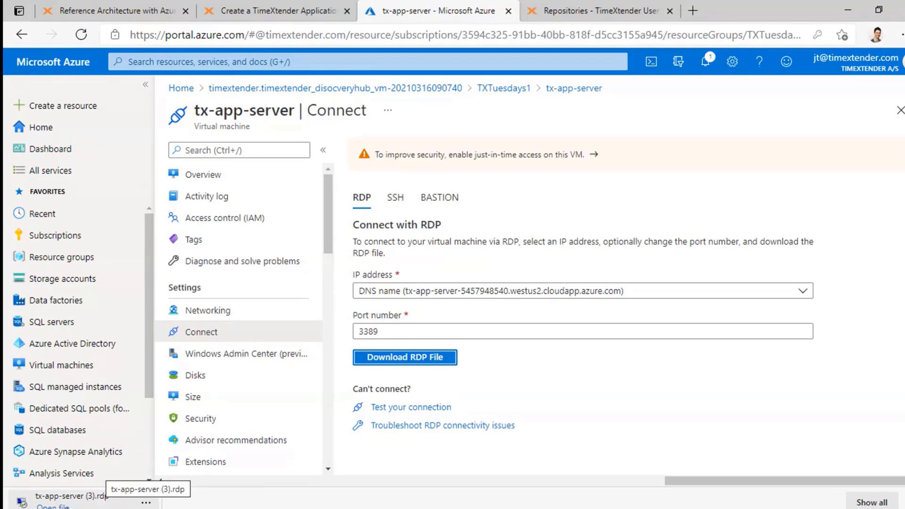
{"action": "left_click", "coordinate": [106, 496]}
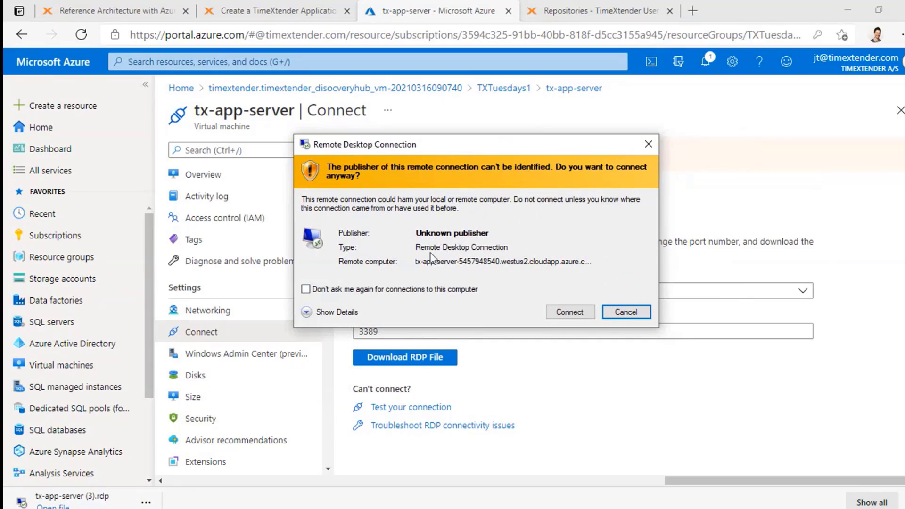
- Trust the unknown publisher permanently, connect, and choose to sign in with a different account
{"action": "left_click", "coordinate": [316, 291]}
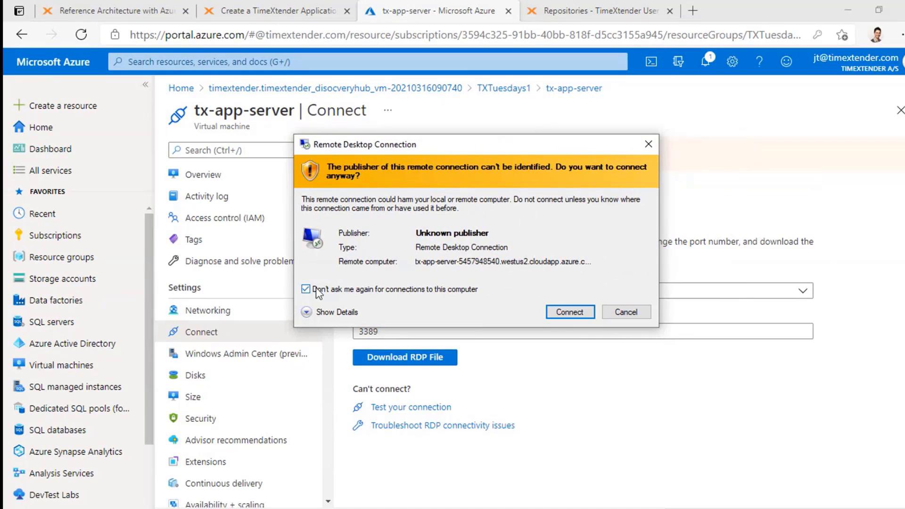
{"action": "left_click", "coordinate": [565, 315]}
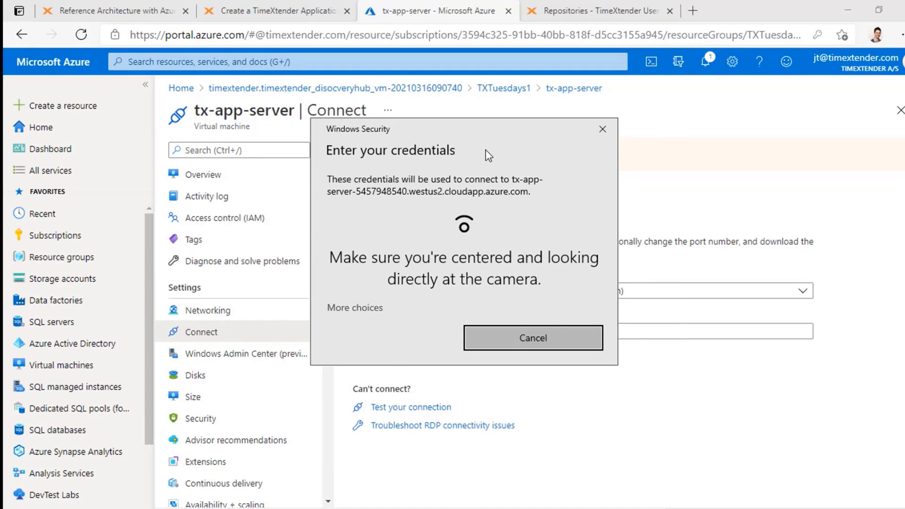
{"action": "left_click", "coordinate": [365, 310]}
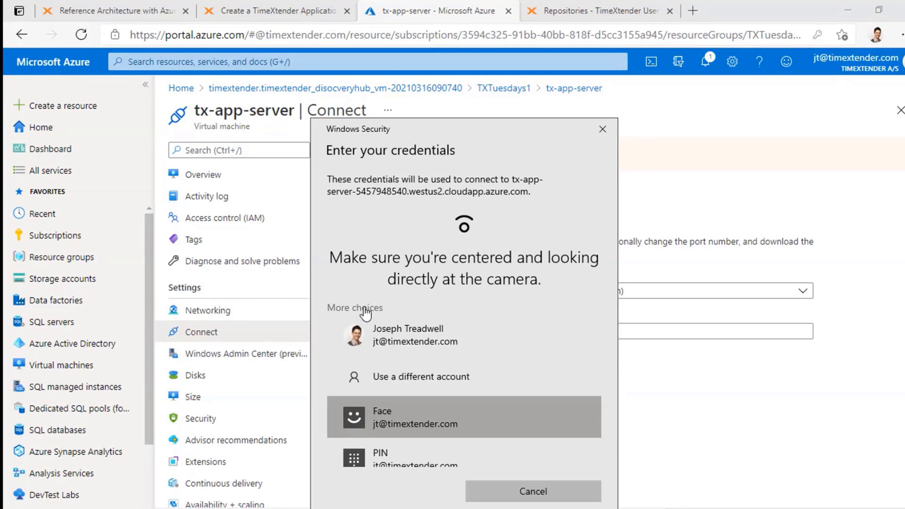
{"action": "left_click", "coordinate": [499, 375]}
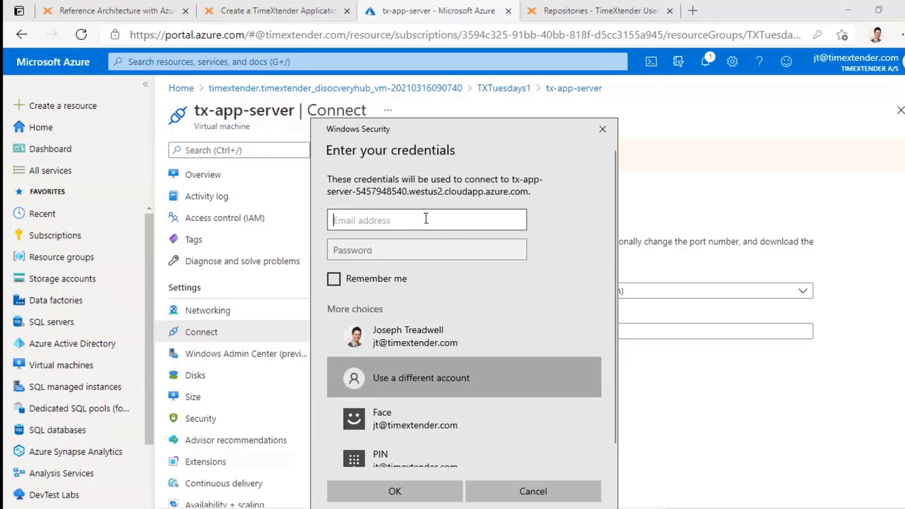
{"action": "left_click", "coordinate": [429, 245]}
{"action": "left_click_drag", "start_coordinate": [459, 135], "coordinate": [465, 99]}
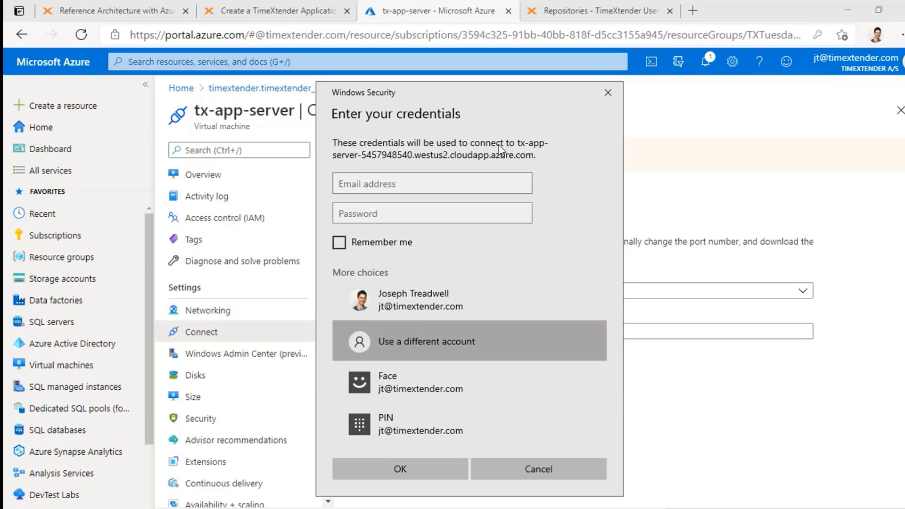
- Enter the remote account username and password and have the credentials remembered
{"action": "left_click", "coordinate": [469, 178]}
{"action": "type", "text": "MyUsername"}
{"action": "left_click", "coordinate": [412, 212]}
{"action": "key", "text": "ctrl+v"}
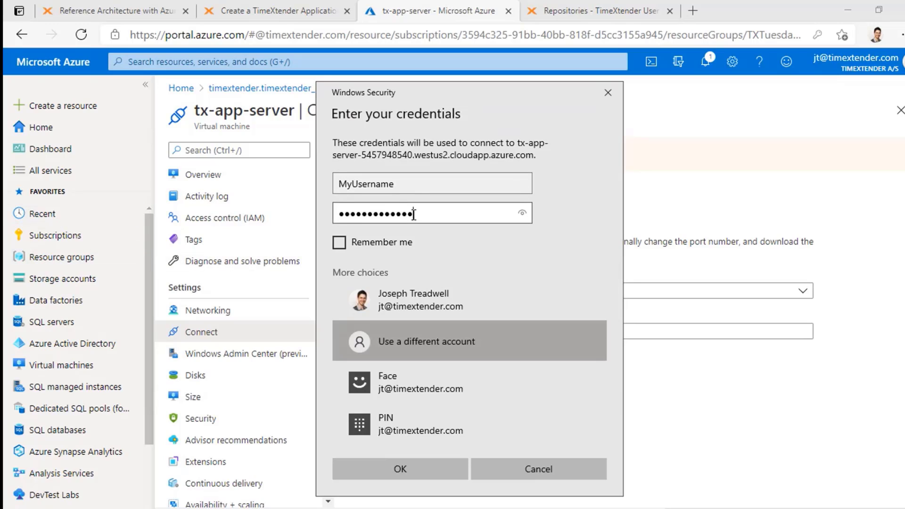
{"action": "left_click", "coordinate": [338, 242]}
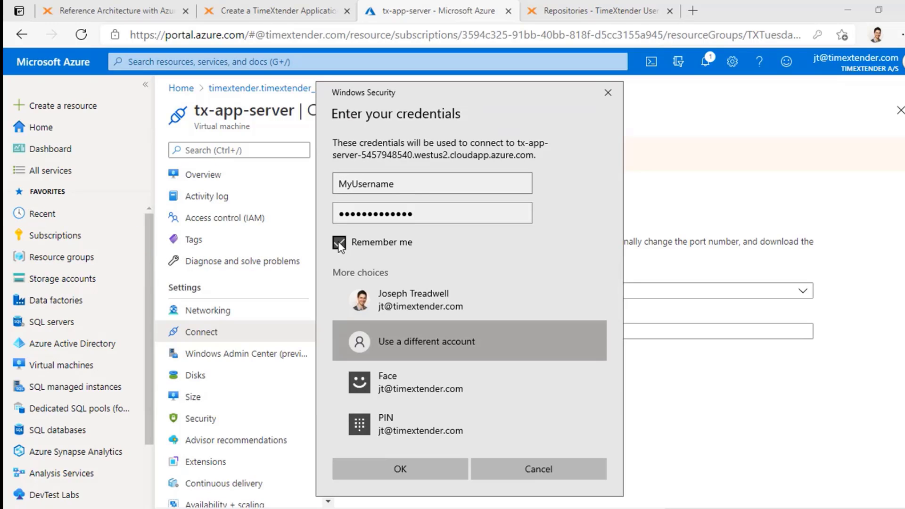
{"action": "left_click", "coordinate": [428, 477]}
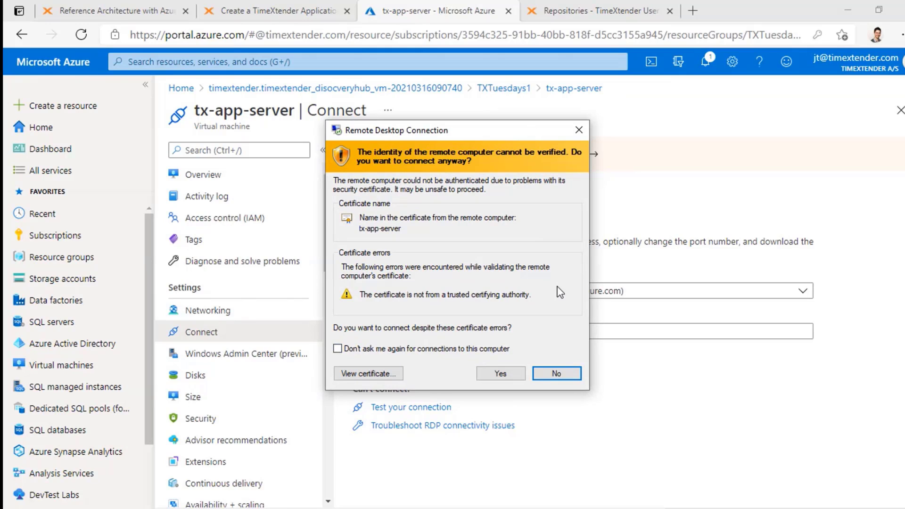
- Accept the server certificate without future warnings and maximize the session window
{"action": "left_click", "coordinate": [337, 348]}
{"action": "left_click_drag", "start_coordinate": [428, 132], "coordinate": [459, 112]}
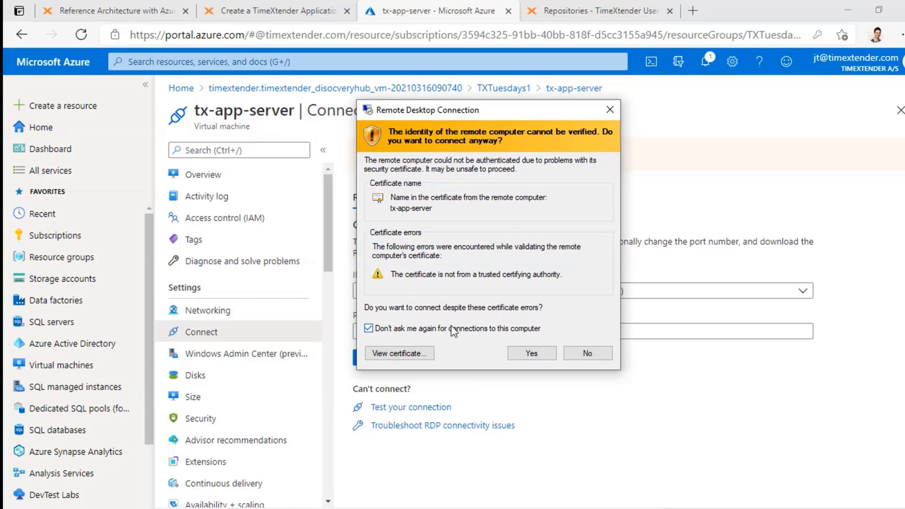
{"action": "left_click", "coordinate": [538, 357]}
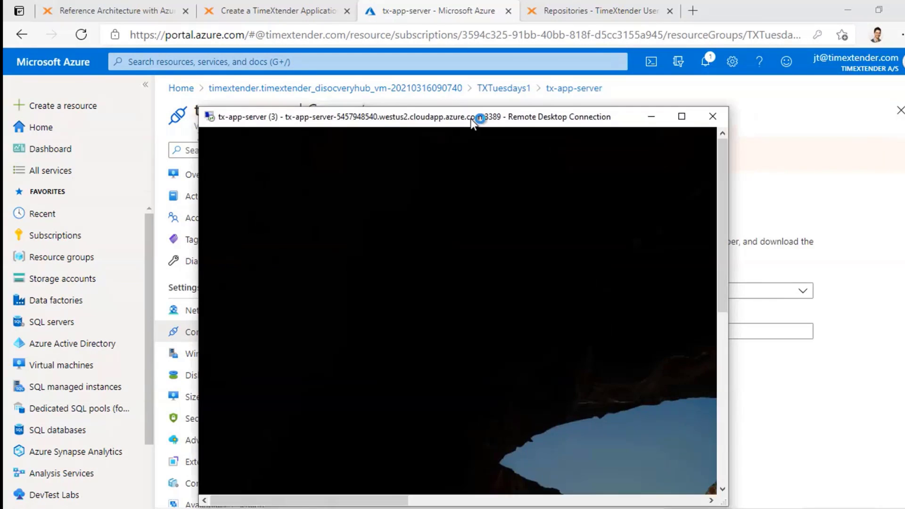
{"action": "left_click_drag", "start_coordinate": [475, 115], "coordinate": [392, 1]}
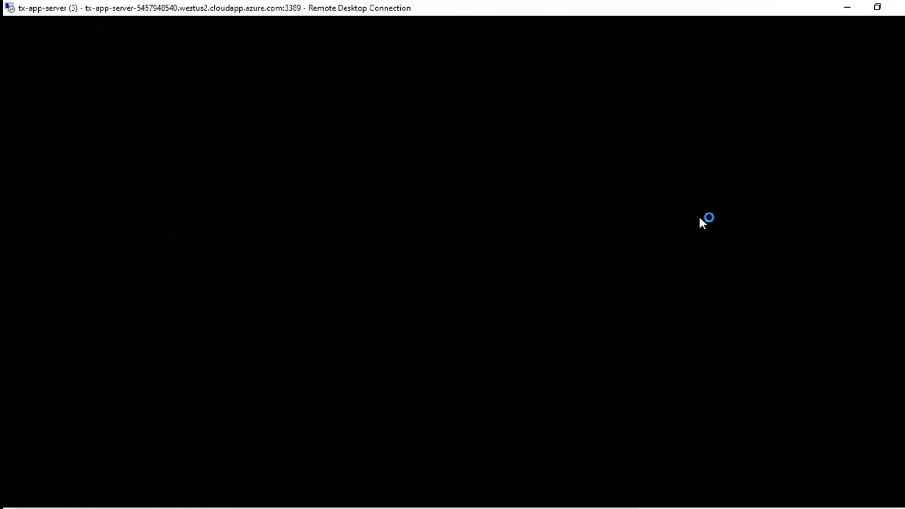
- Make the remote session full screen, decline network discovery, and close Server Manager
{"action": "left_click", "coordinate": [880, 10]}
{"action": "left_click", "coordinate": [490, 10]}
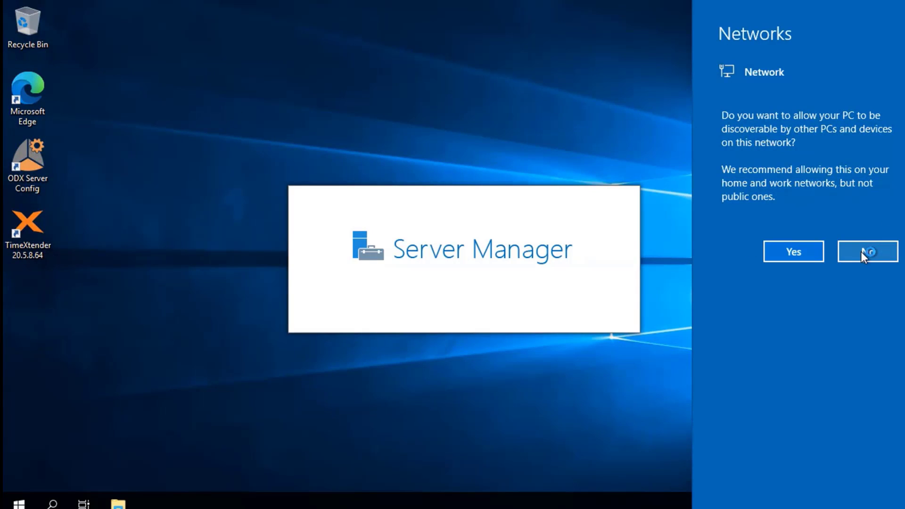
{"action": "left_click", "coordinate": [854, 253]}
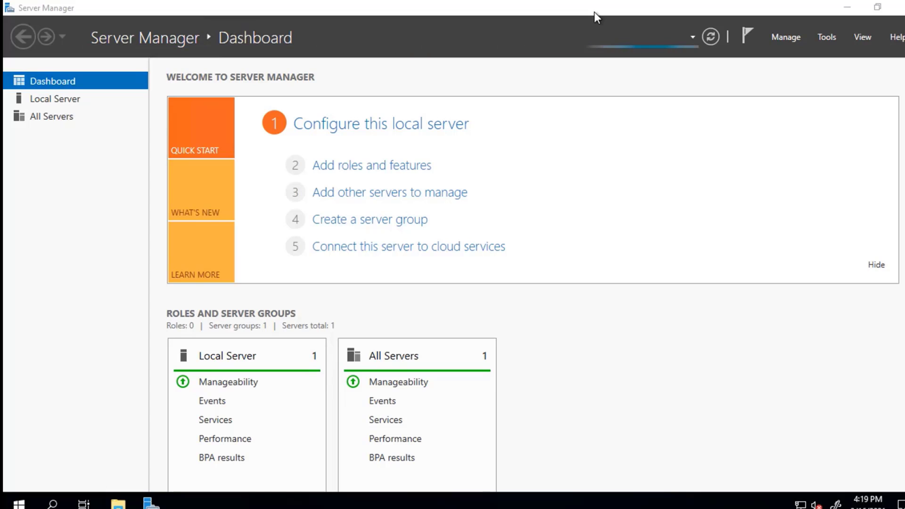
{"action": "left_click", "coordinate": [898, 7]}
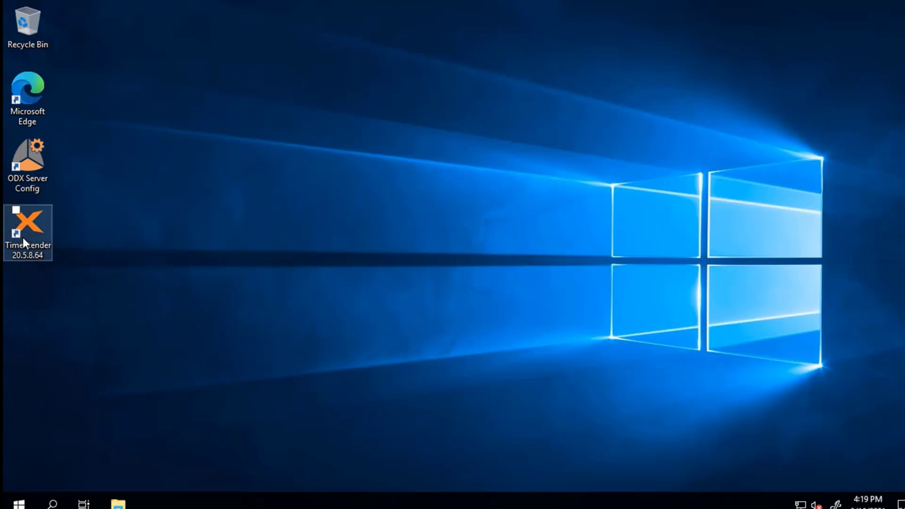
- Delete the old ODX Server Config and TimeXtender shortcuts, then launch Microsoft Edge
{"action": "left_click_drag", "start_coordinate": [88, 280], "coordinate": [5, 146]}
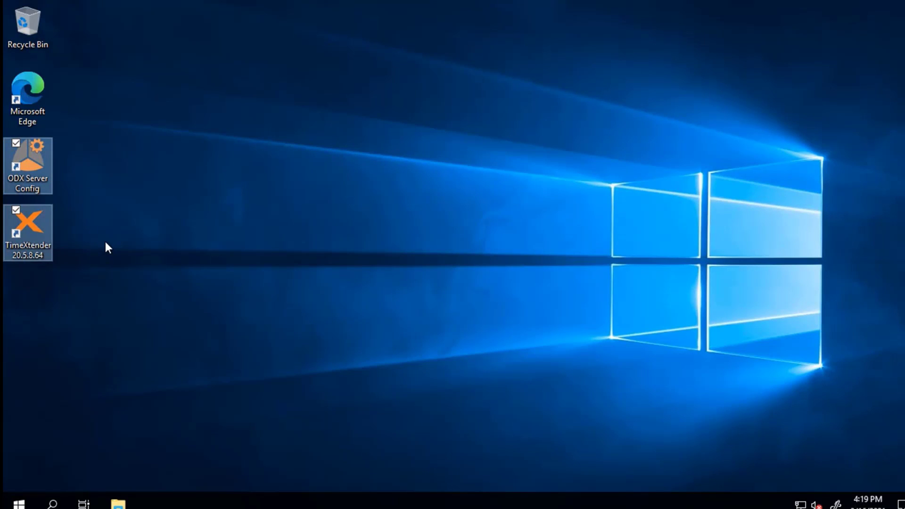
{"action": "key", "text": "Delete"}
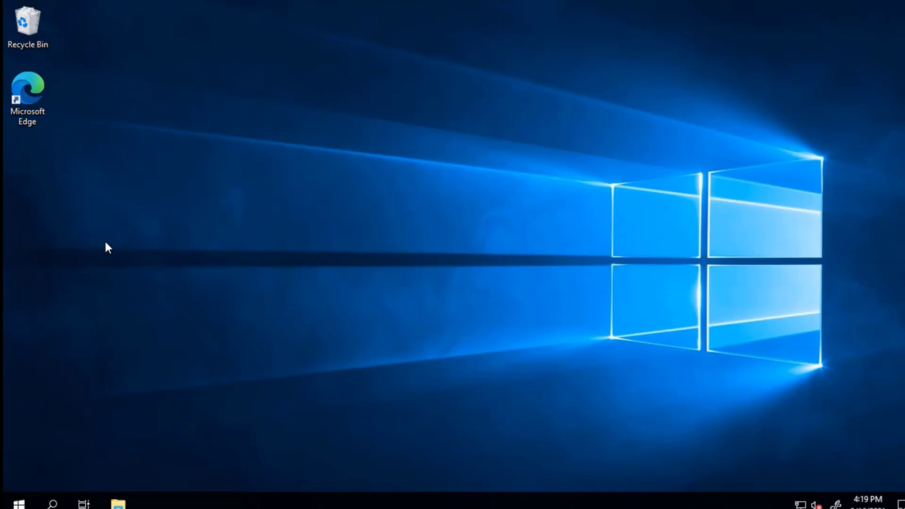
{"action": "double_click", "coordinate": [32, 109]}
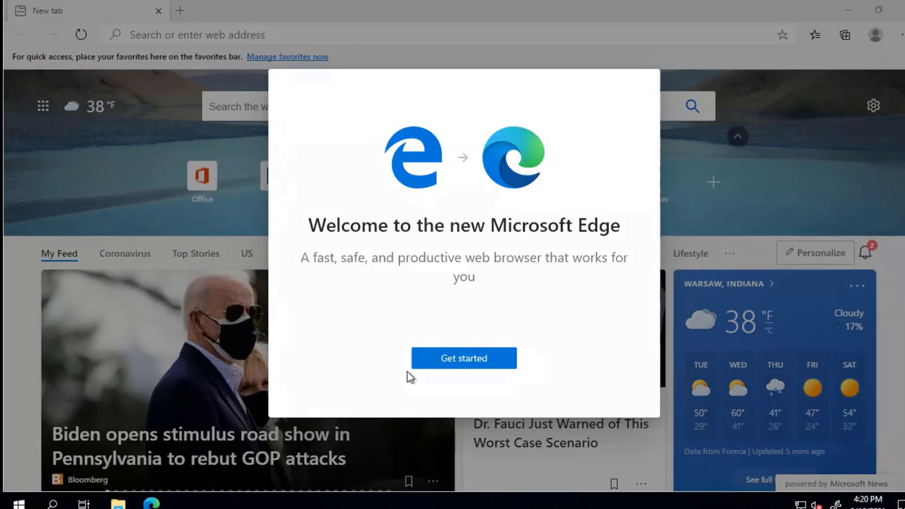
- Skip the Edge welcome setup and load support.timextender.com in a new tab
{"action": "left_click", "coordinate": [490, 356]}
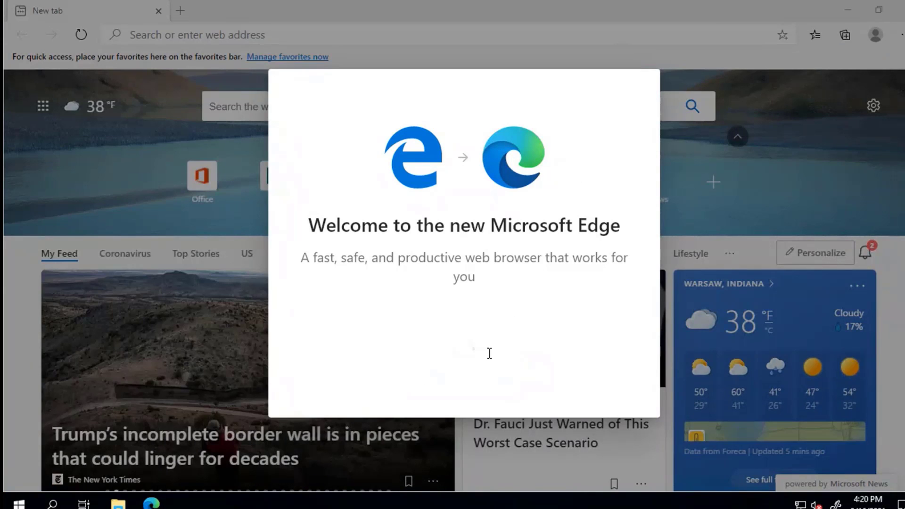
{"action": "left_click", "coordinate": [645, 82]}
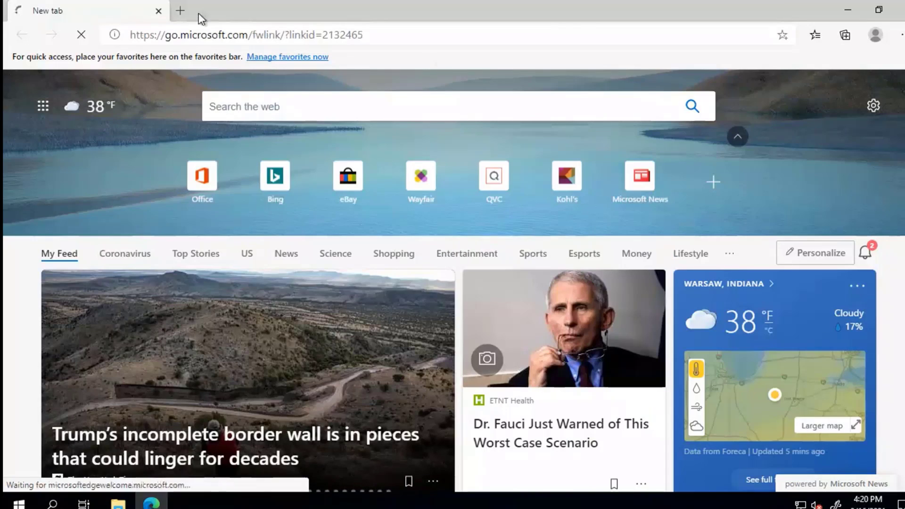
{"action": "left_click", "coordinate": [179, 10]}
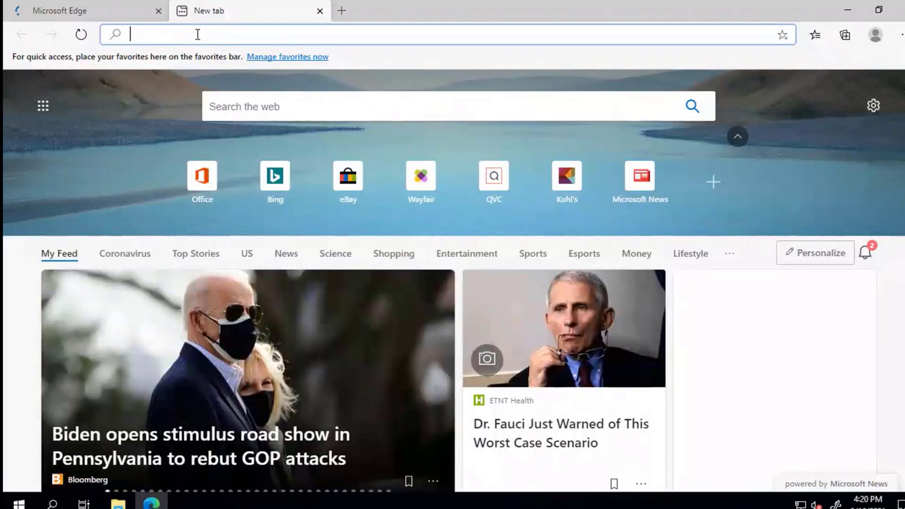
{"action": "type", "text": "support.timextender.c"}
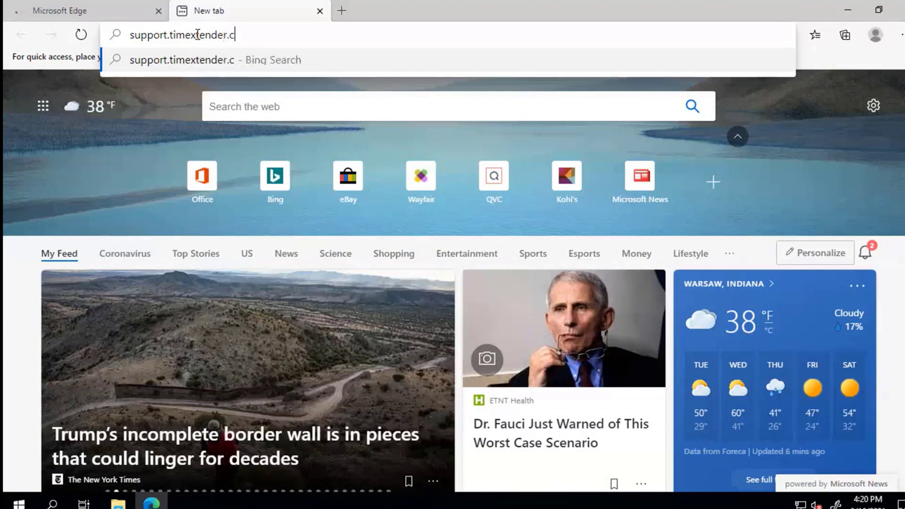
{"action": "type", "text": "om"}
{"action": "key", "text": "Return"}
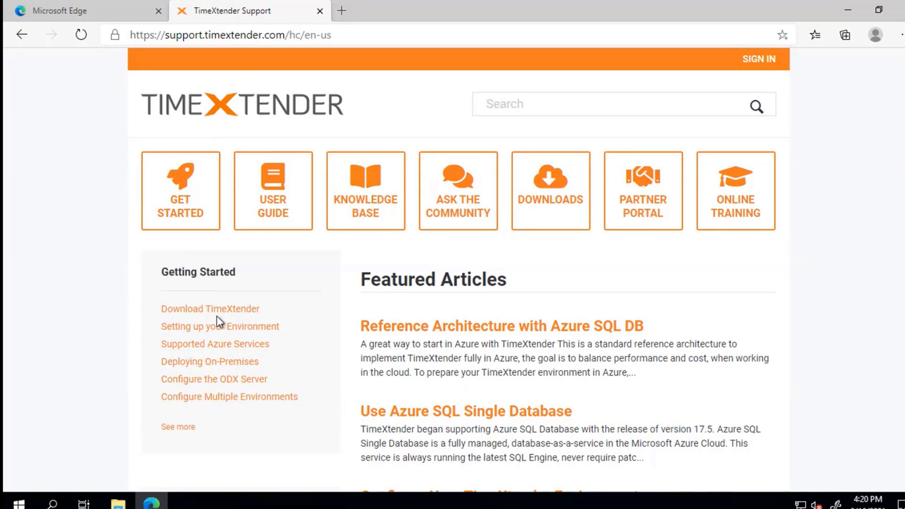
- Download the TimeXtender and ODX Server 20.10.14 zips, then open the ODX Server zip
{"action": "left_click", "coordinate": [234, 311]}
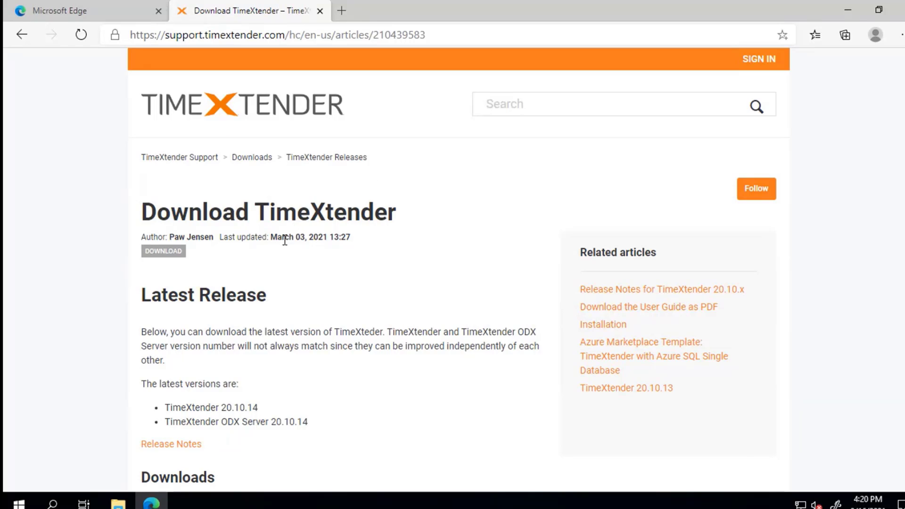
{"action": "scroll", "coordinate": [285, 240], "scroll_direction": "down", "scroll_amount": 3}
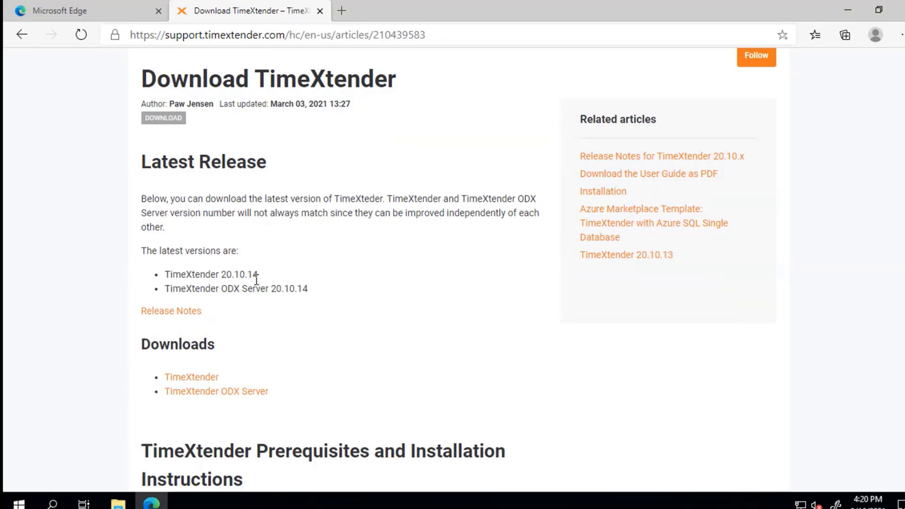
{"action": "left_click", "coordinate": [198, 392]}
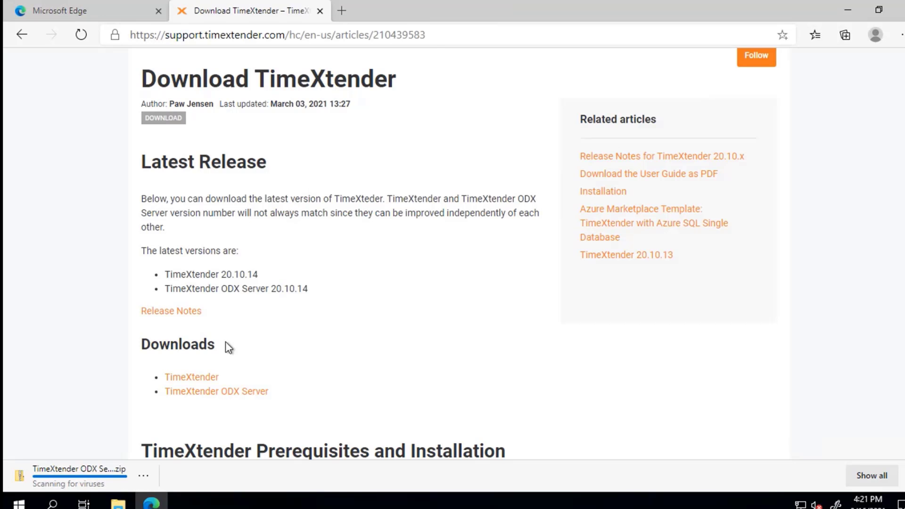
{"action": "left_click", "coordinate": [181, 380]}
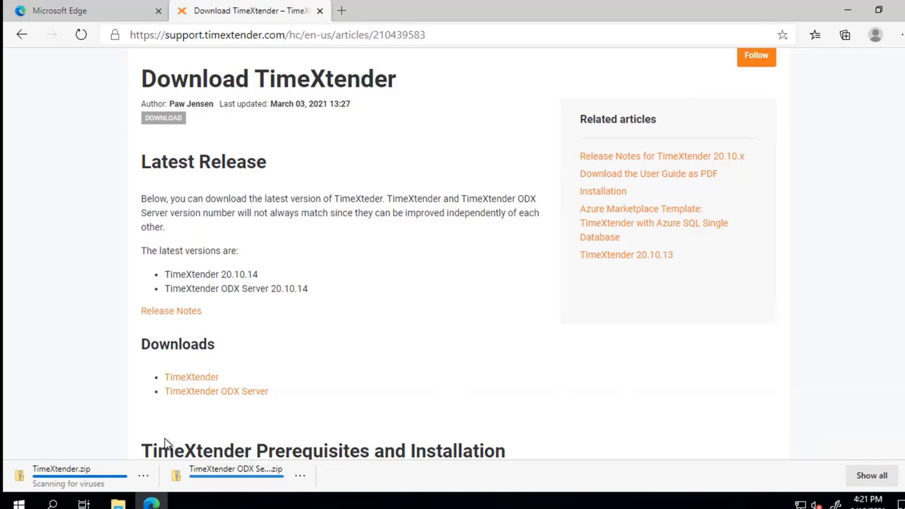
{"action": "left_click", "coordinate": [182, 482]}
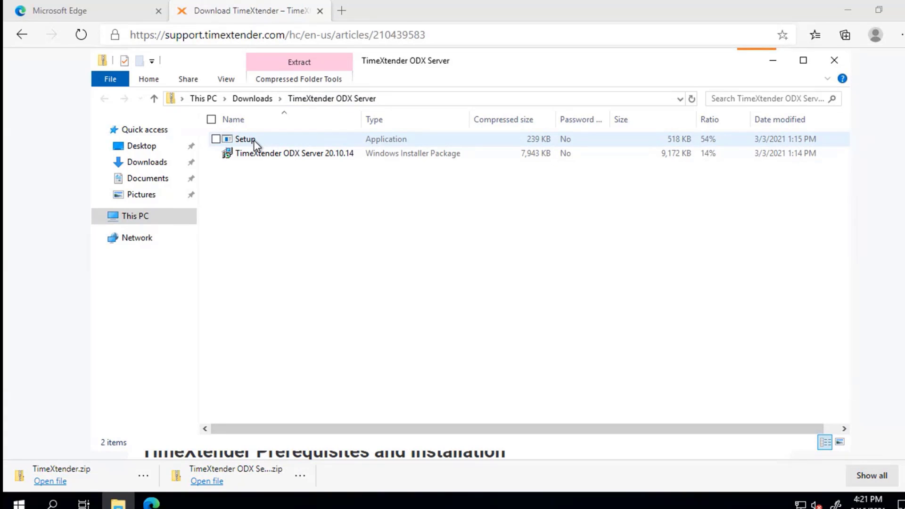
- Run the ODX Server Setup, accept the license, pick Custom setup, and install 20.10.14
{"action": "double_click", "coordinate": [253, 139]}
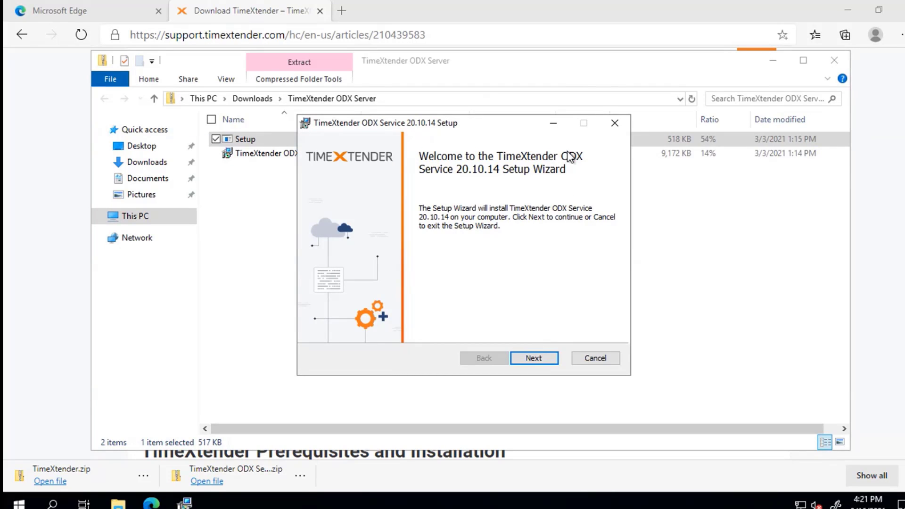
{"action": "left_click", "coordinate": [539, 356]}
{"action": "left_click", "coordinate": [389, 326]}
{"action": "left_click", "coordinate": [542, 358]}
{"action": "left_click", "coordinate": [373, 293]}
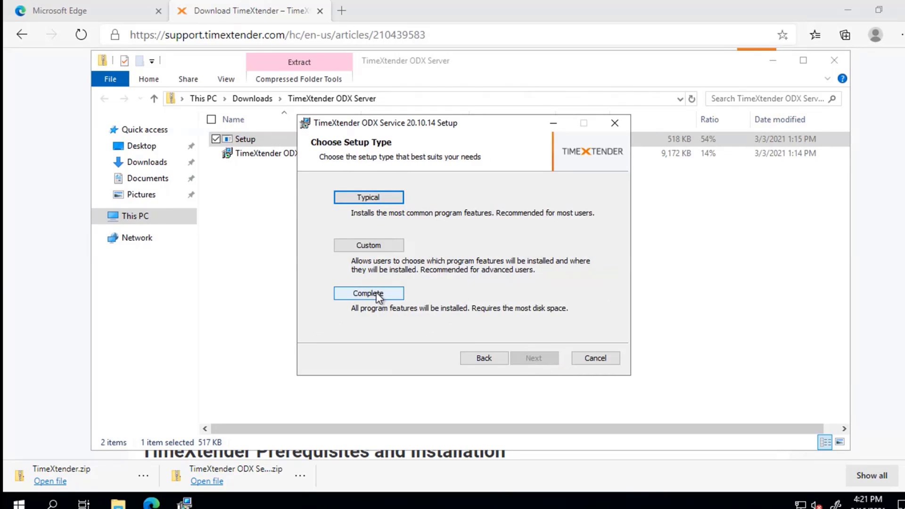
{"action": "left_click", "coordinate": [461, 358]}
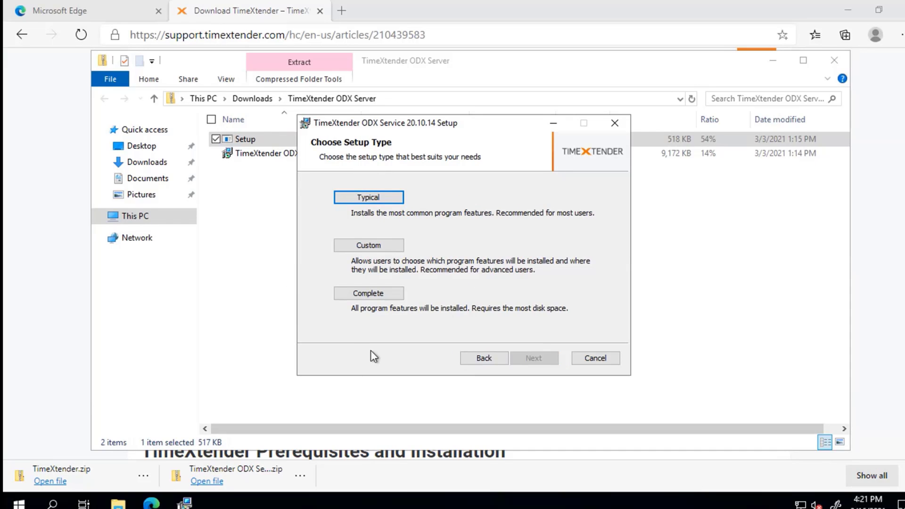
{"action": "left_click", "coordinate": [366, 245]}
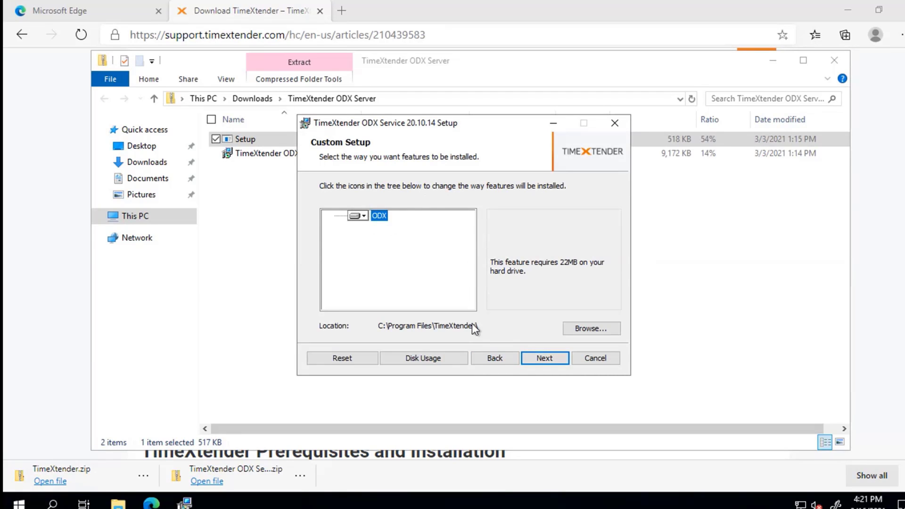
{"action": "left_click", "coordinate": [552, 359]}
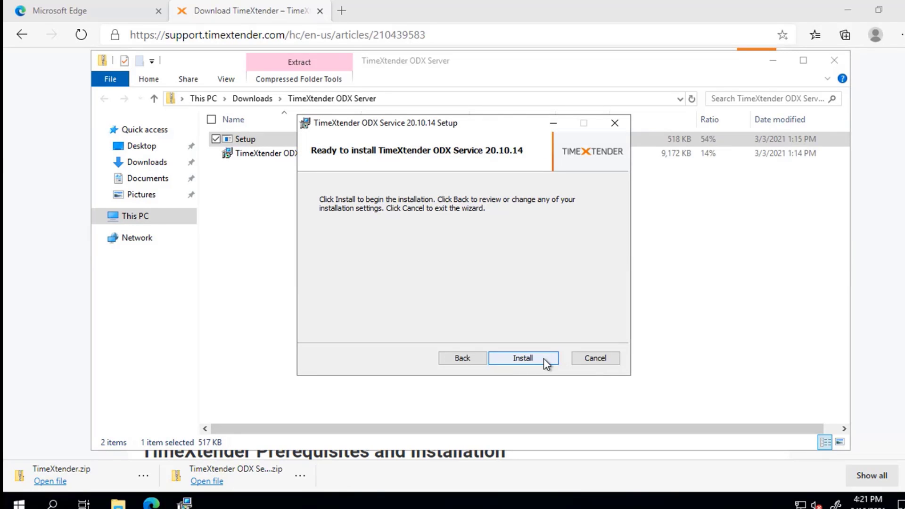
{"action": "left_click", "coordinate": [543, 358]}
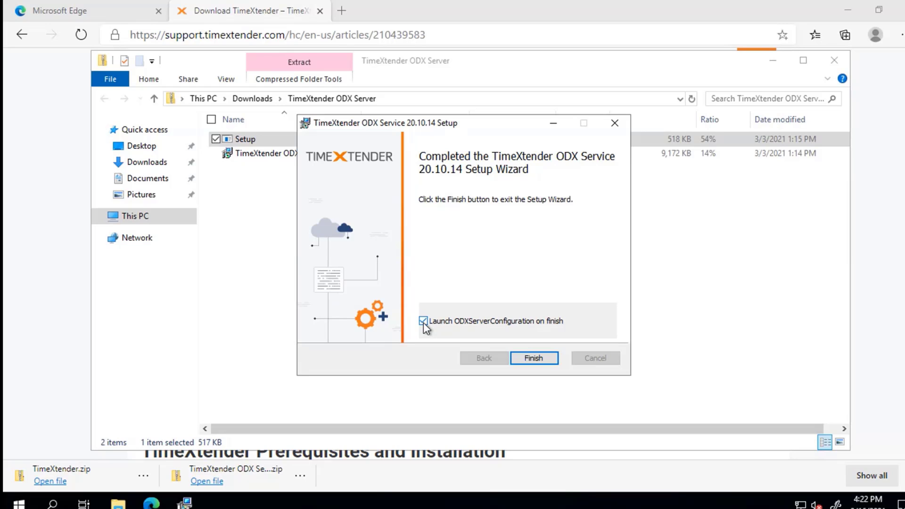
{"action": "left_click", "coordinate": [535, 358]}
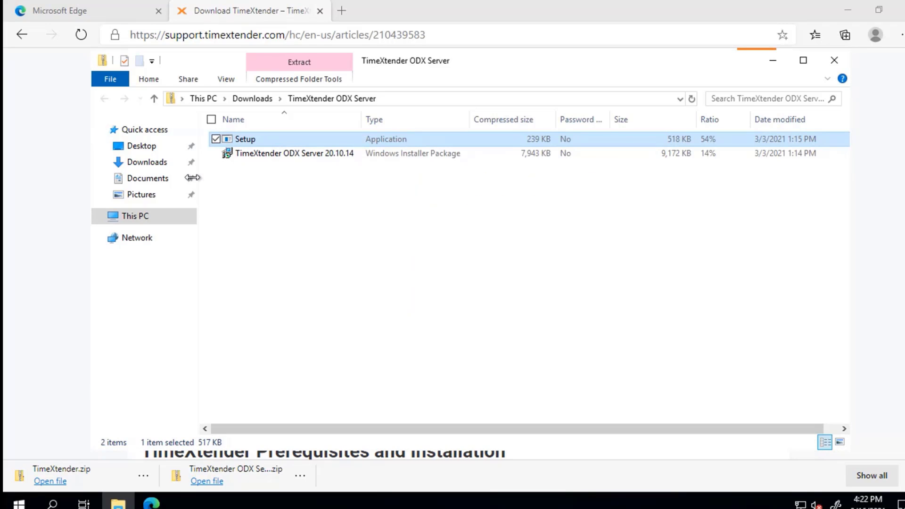
- Open the downloaded TimeXtender.zip, launch its Setup, and accept the license agreement
{"action": "left_click", "coordinate": [835, 58]}
{"action": "left_click", "coordinate": [81, 472]}
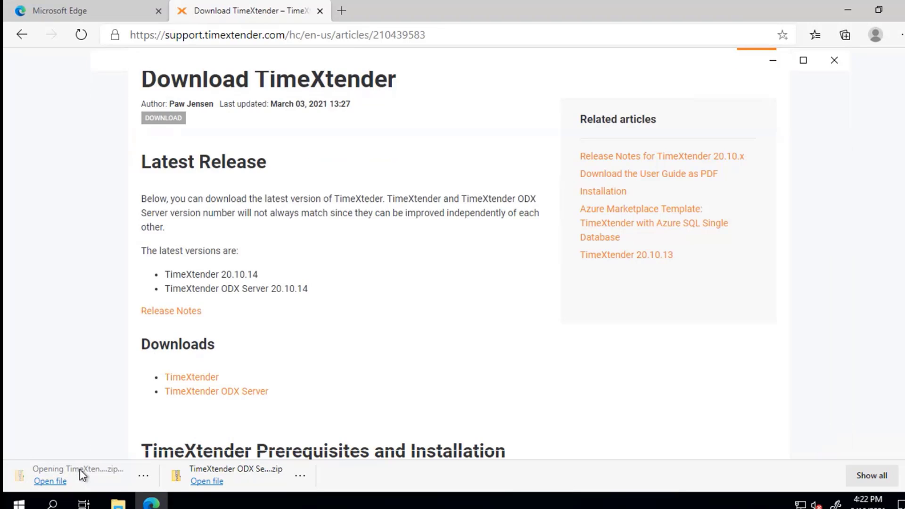
{"action": "left_click", "coordinate": [244, 140]}
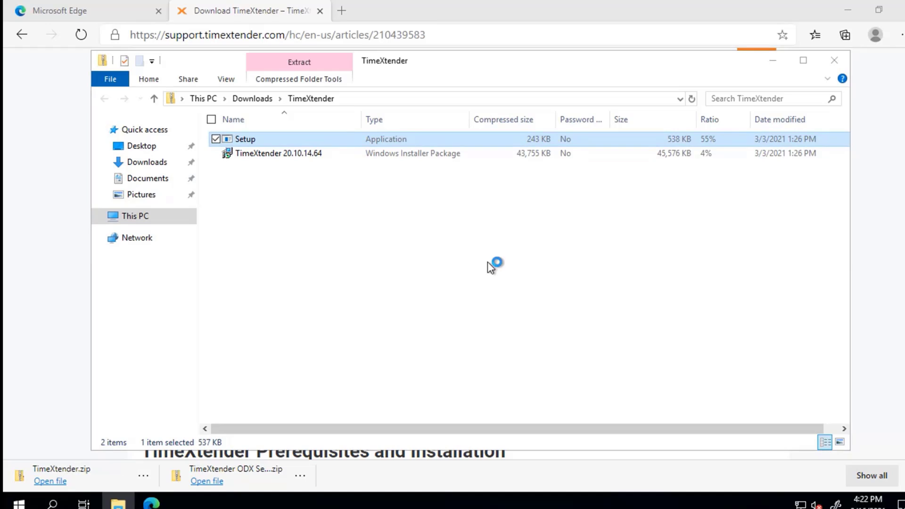
{"action": "left_click", "coordinate": [537, 359]}
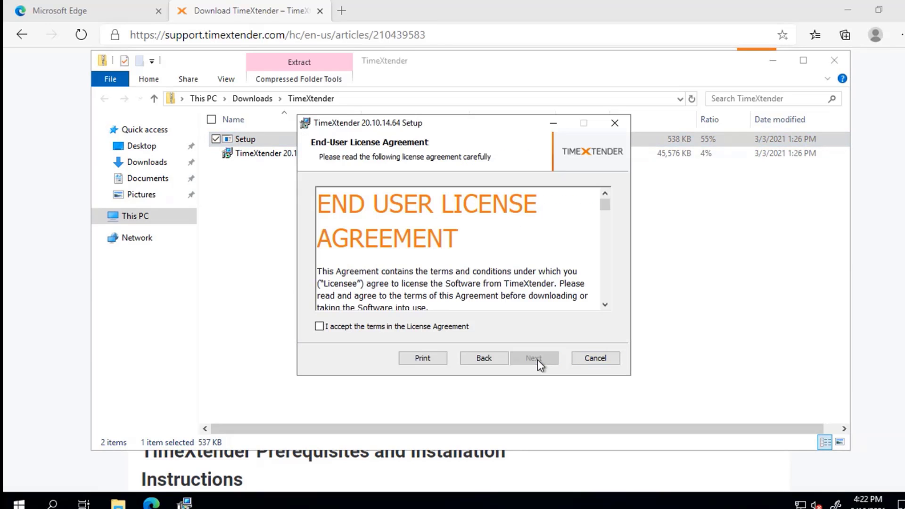
{"action": "left_click", "coordinate": [459, 326]}
{"action": "left_click", "coordinate": [540, 362]}
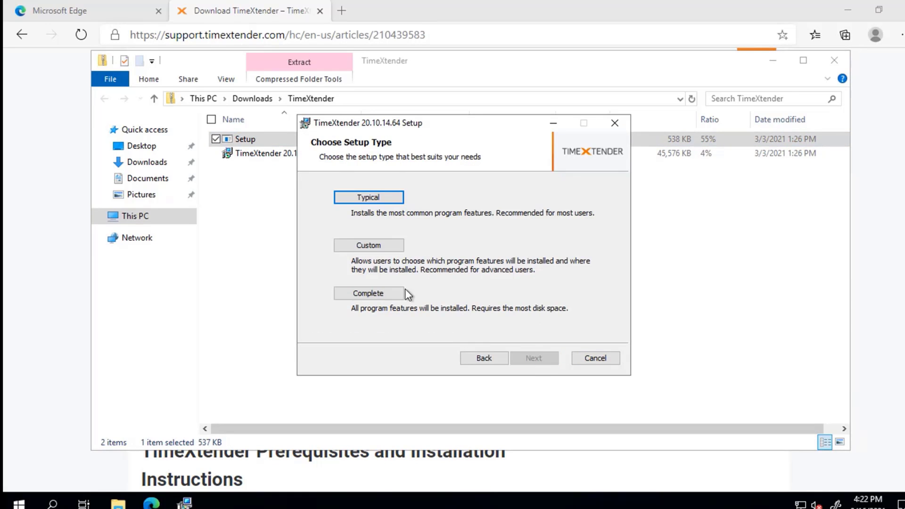
- Install TimeXtender 20.10.14.64 with the Custom setup type and close the zip window
{"action": "left_click", "coordinate": [369, 244]}
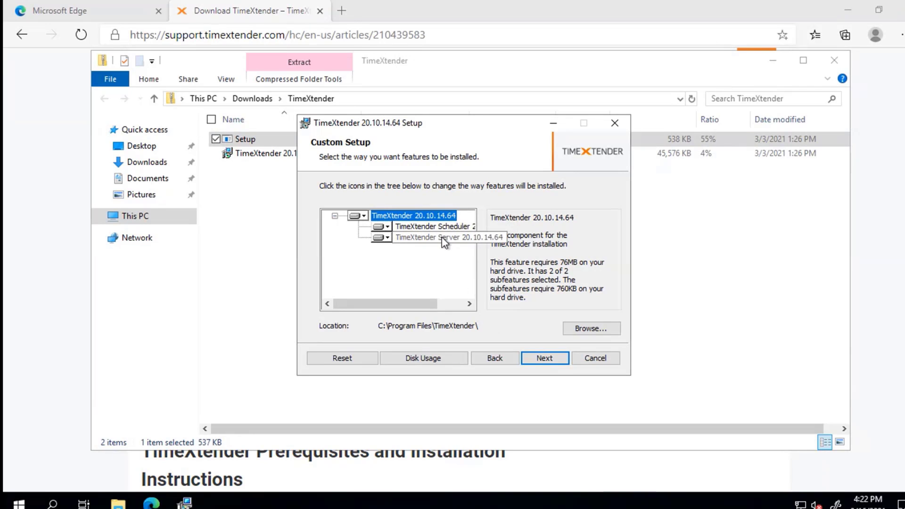
{"action": "left_click", "coordinate": [537, 357]}
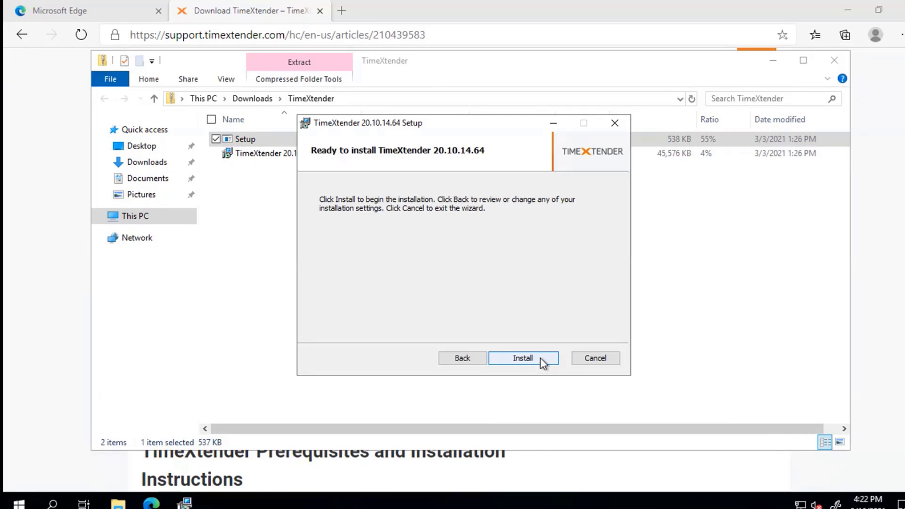
{"action": "left_click", "coordinate": [540, 357]}
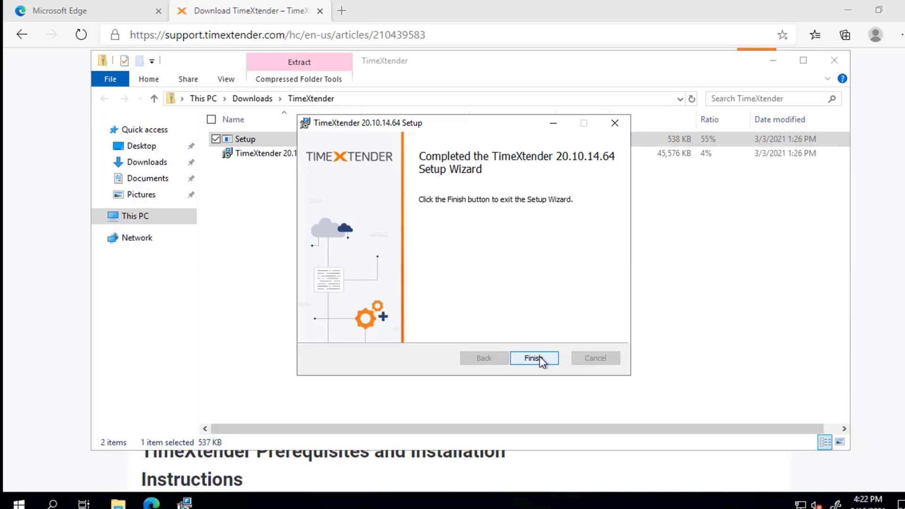
{"action": "left_click", "coordinate": [534, 358]}
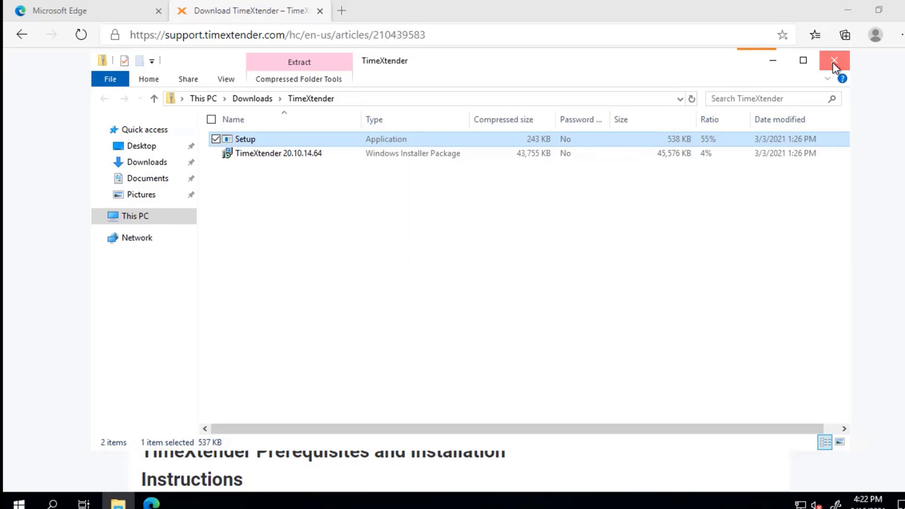
{"action": "left_click", "coordinate": [833, 61]}
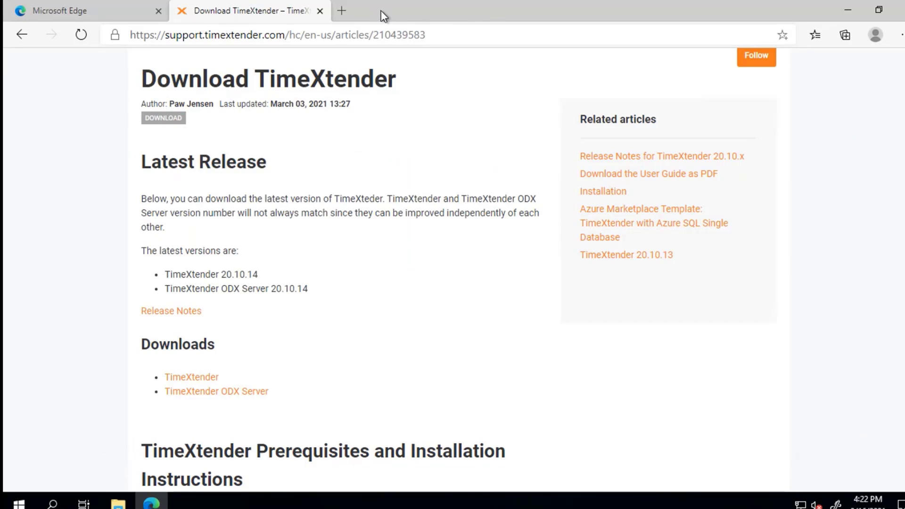
{"action": "key", "text": "alt+Tab"}
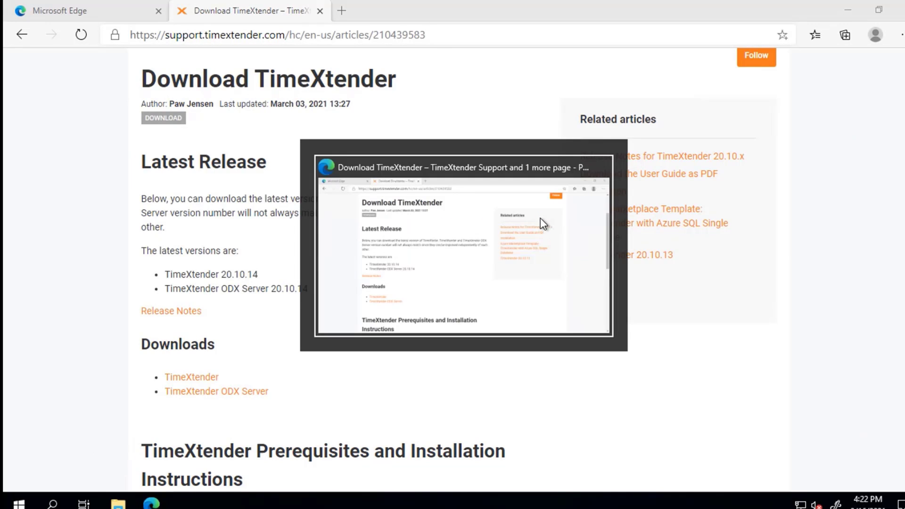